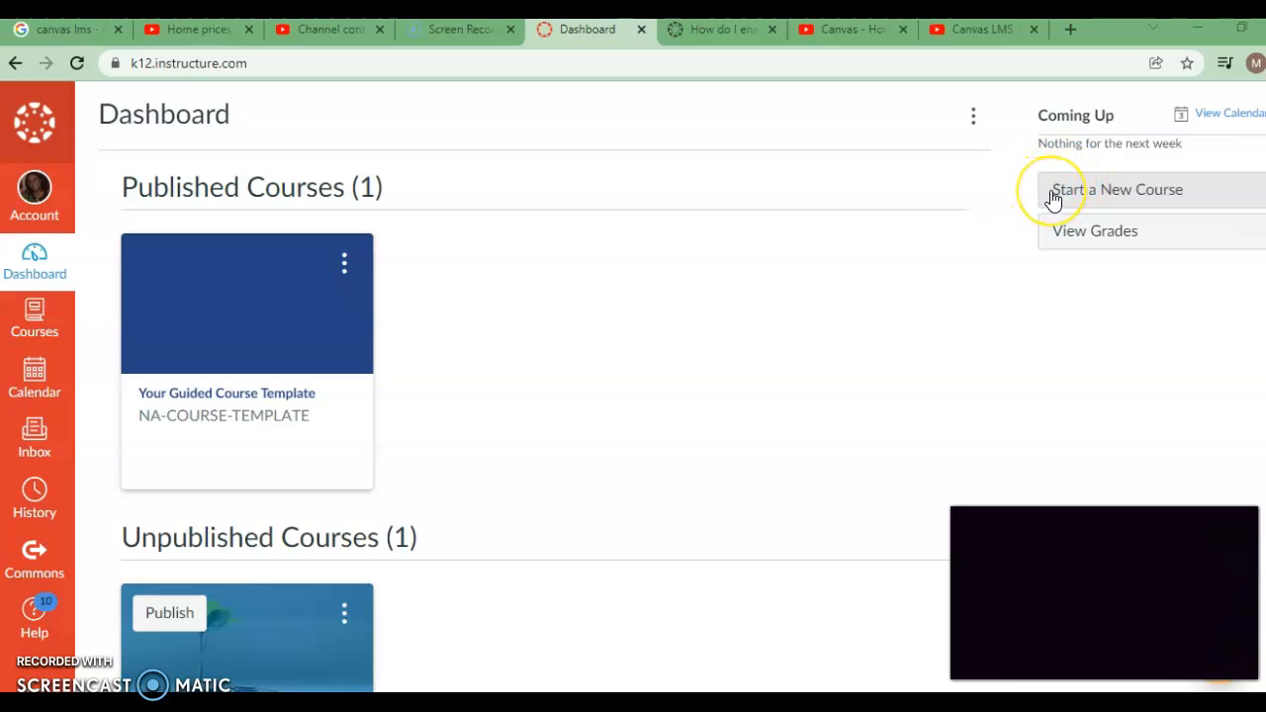
Step: Create a new course named "Economics 0001" from the dashboard
click(1054, 198)
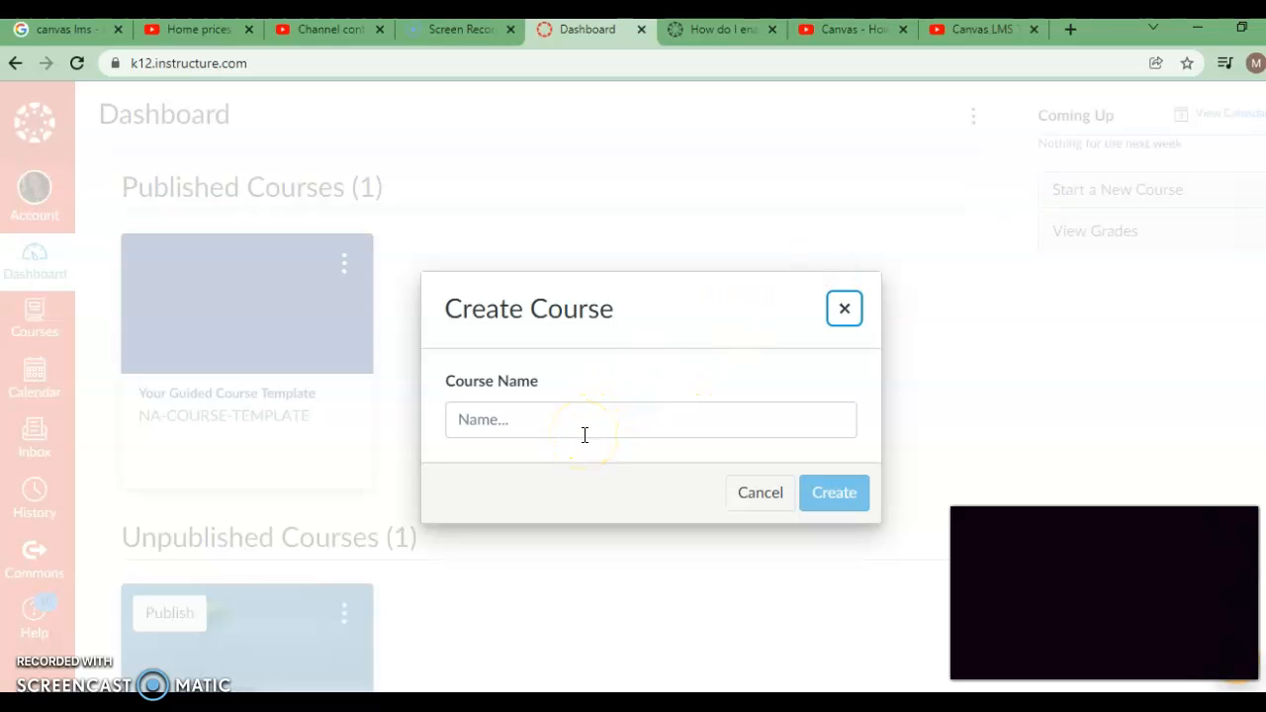
click(584, 435)
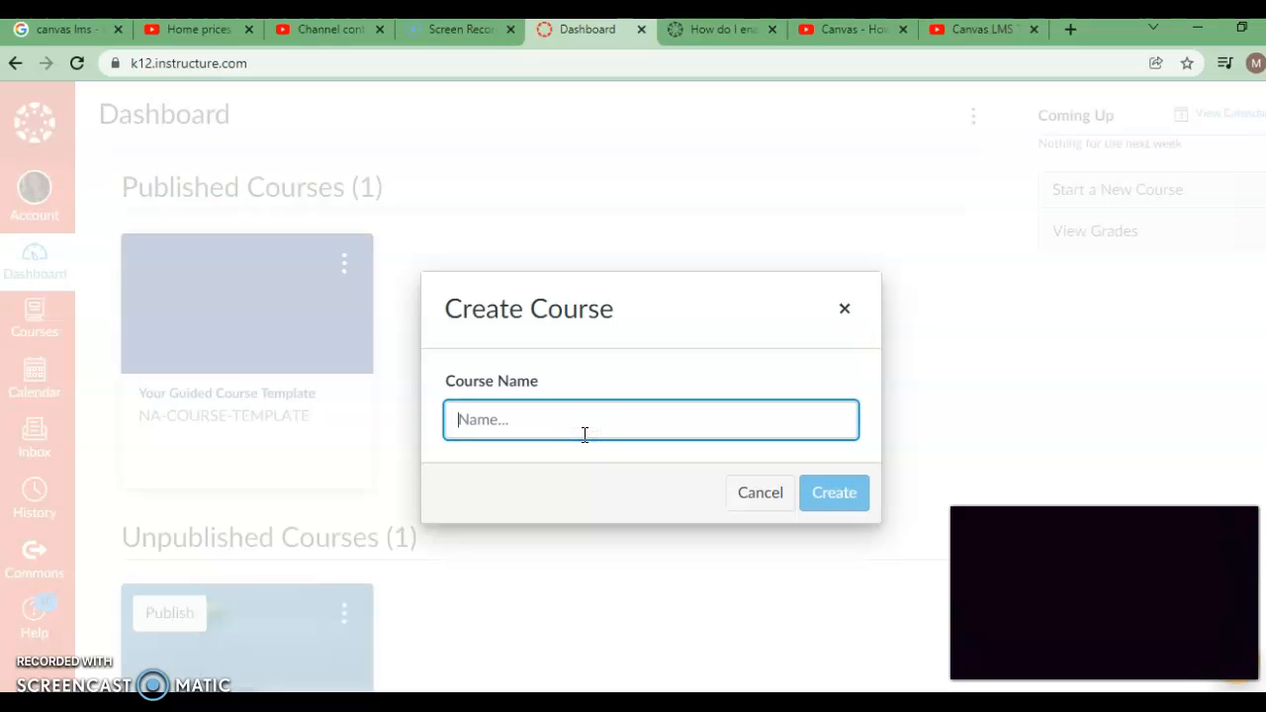
text(Econ)
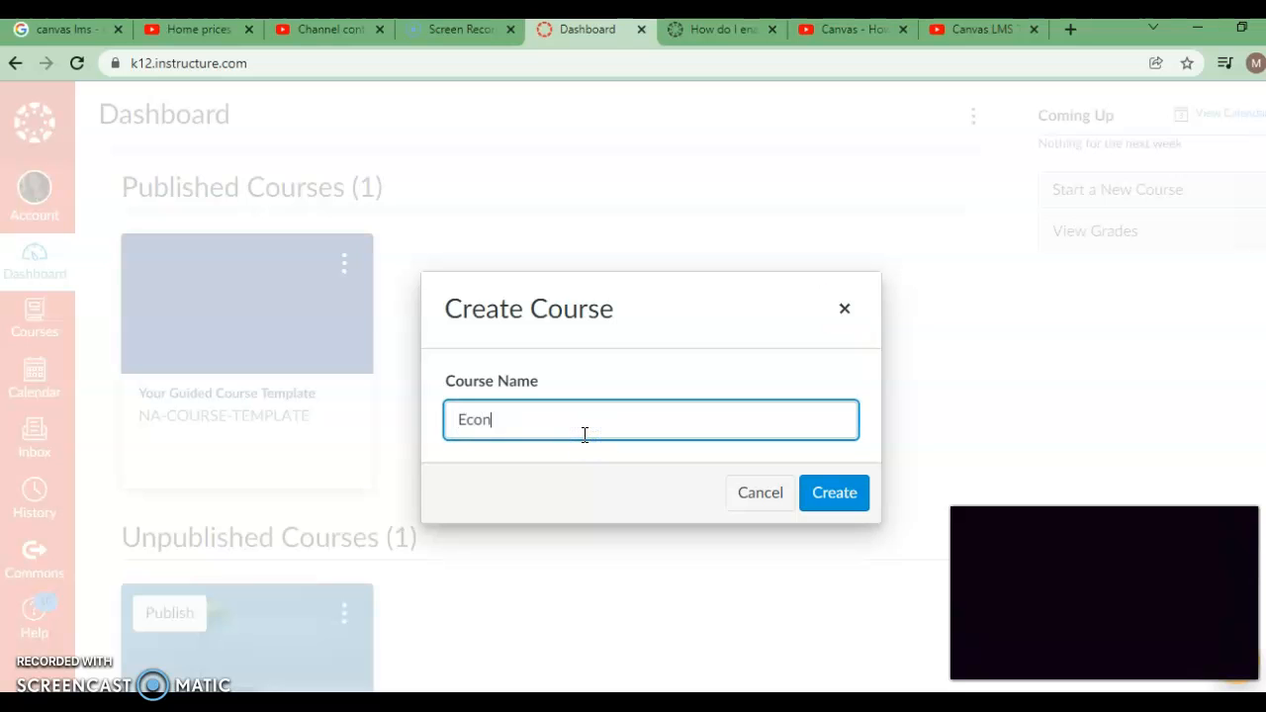
text(omics0001)
click(836, 502)
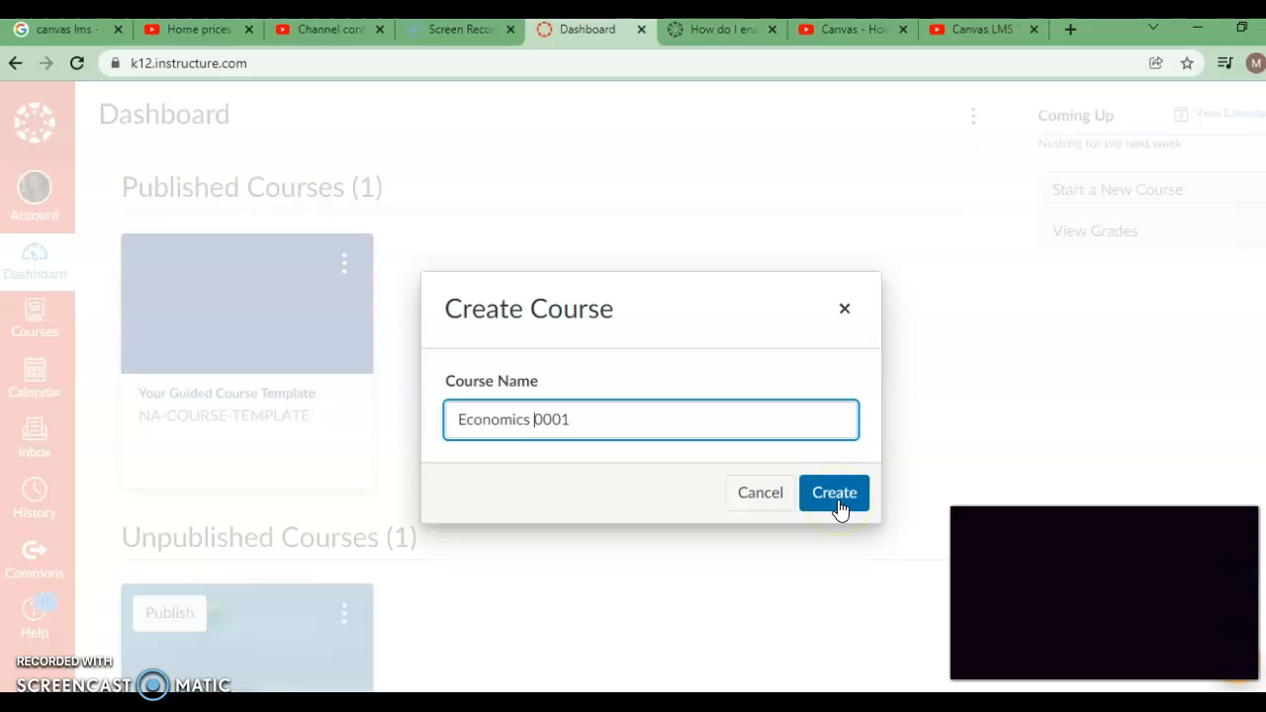
click(840, 502)
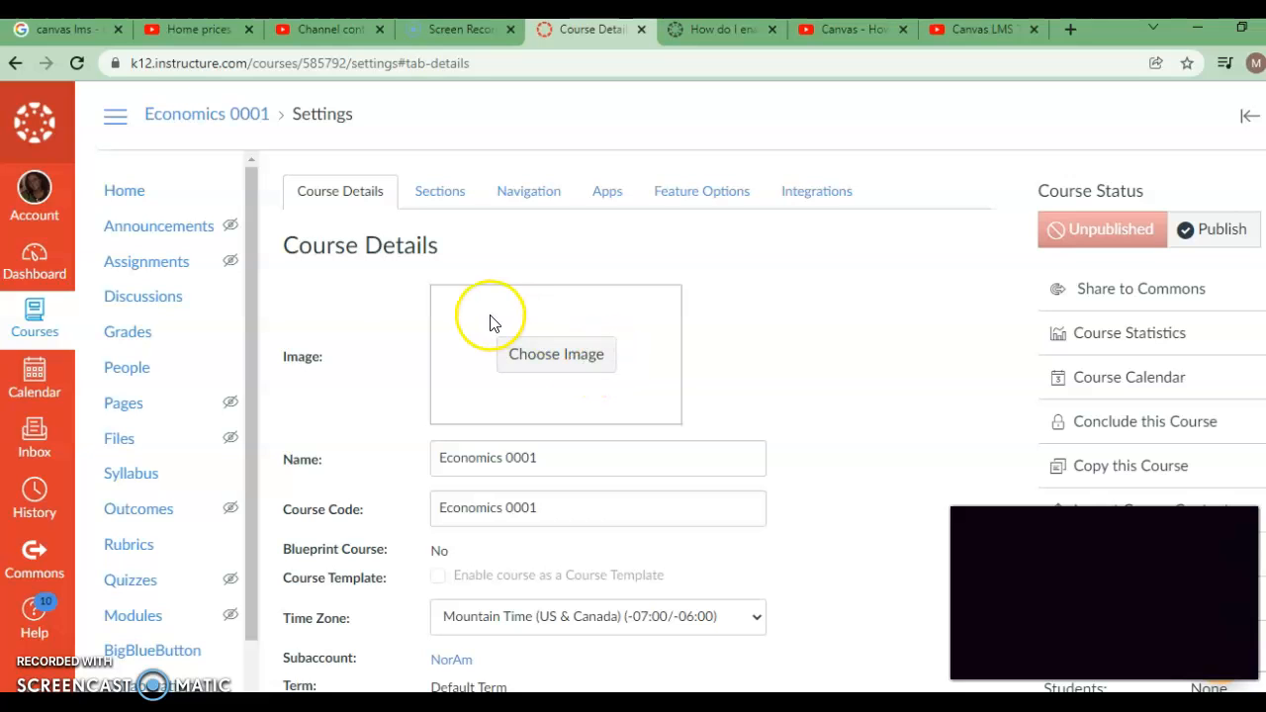
Step: Search Unsplash for "money" and set the photo of coins spilling from a glass jar as the course image
click(551, 364)
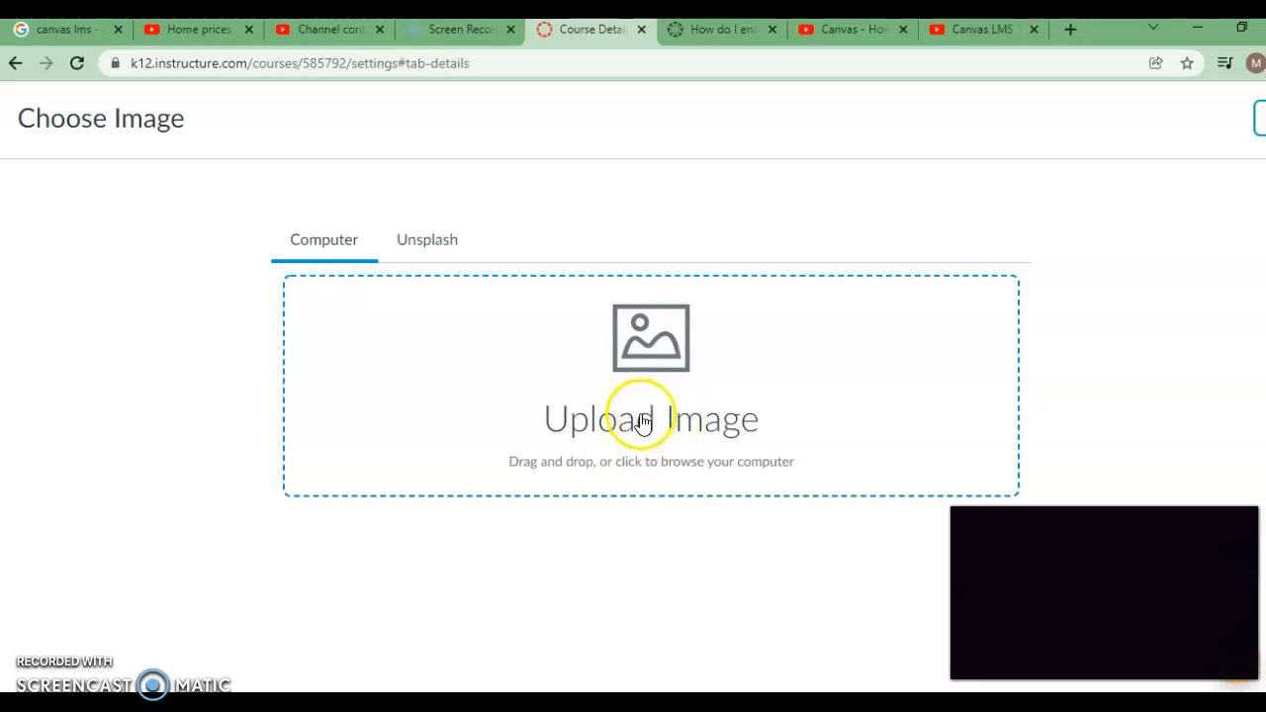
click(427, 247)
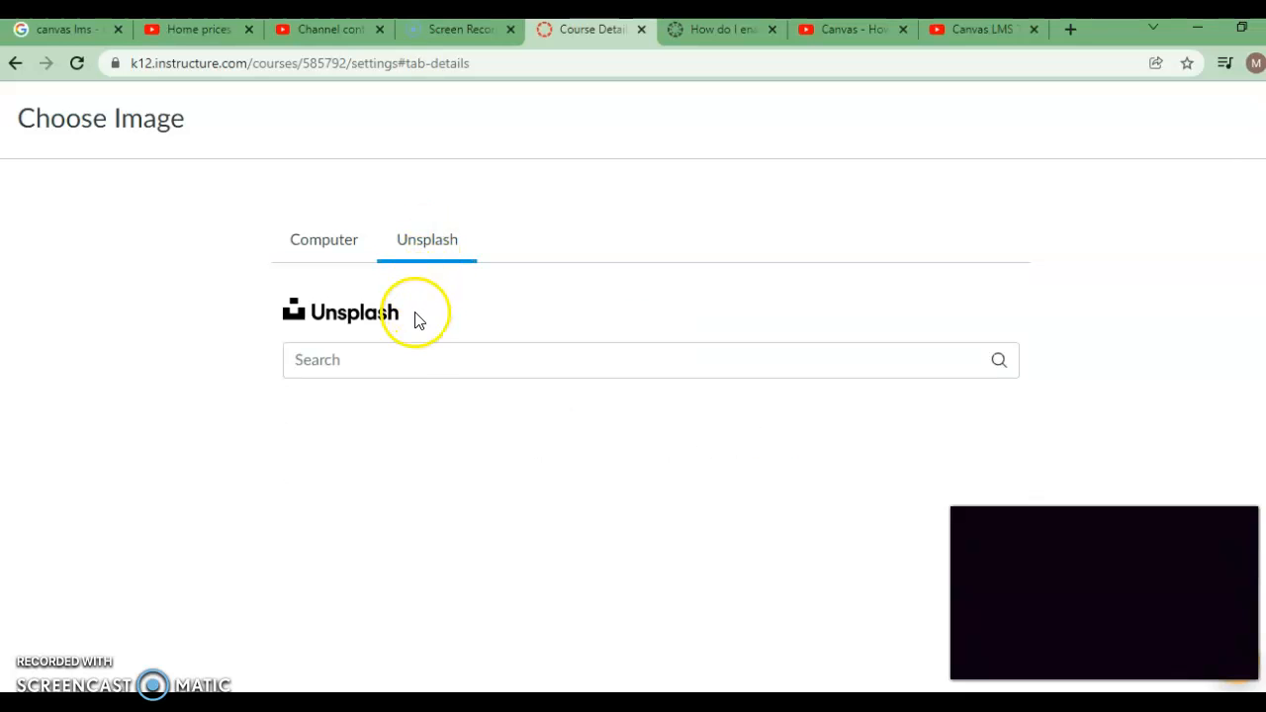
click(405, 365)
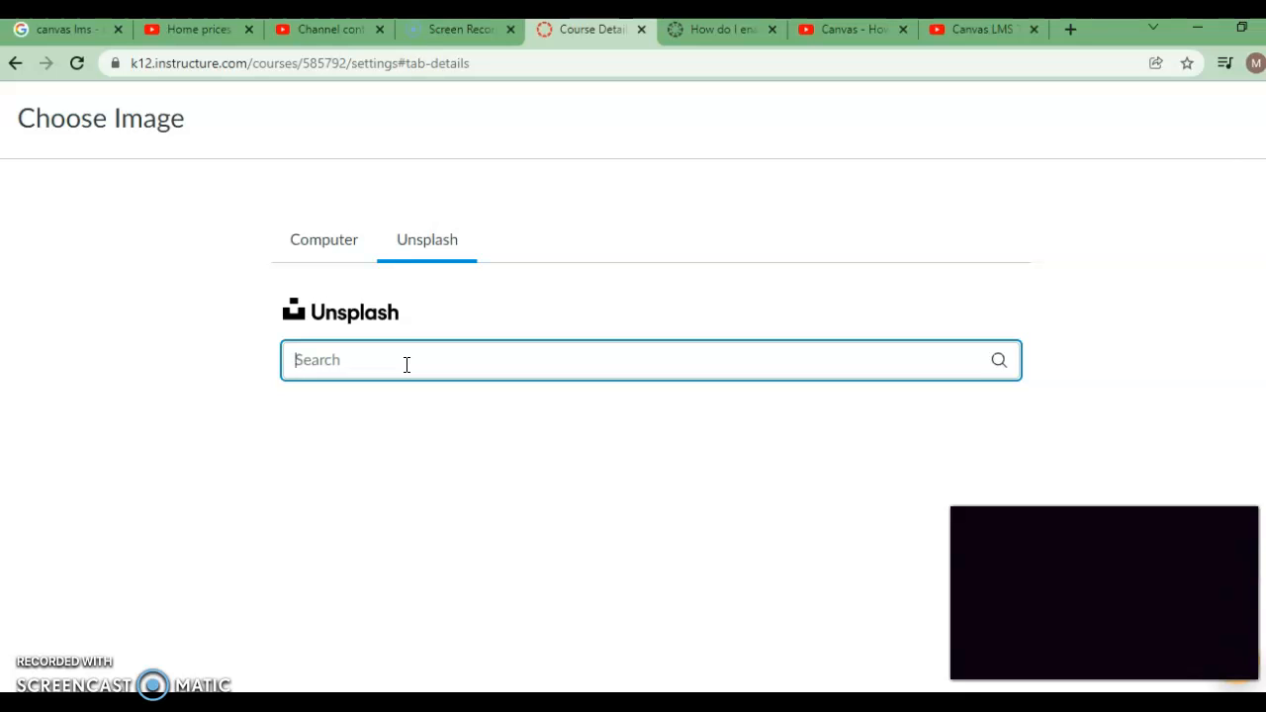
text(money)
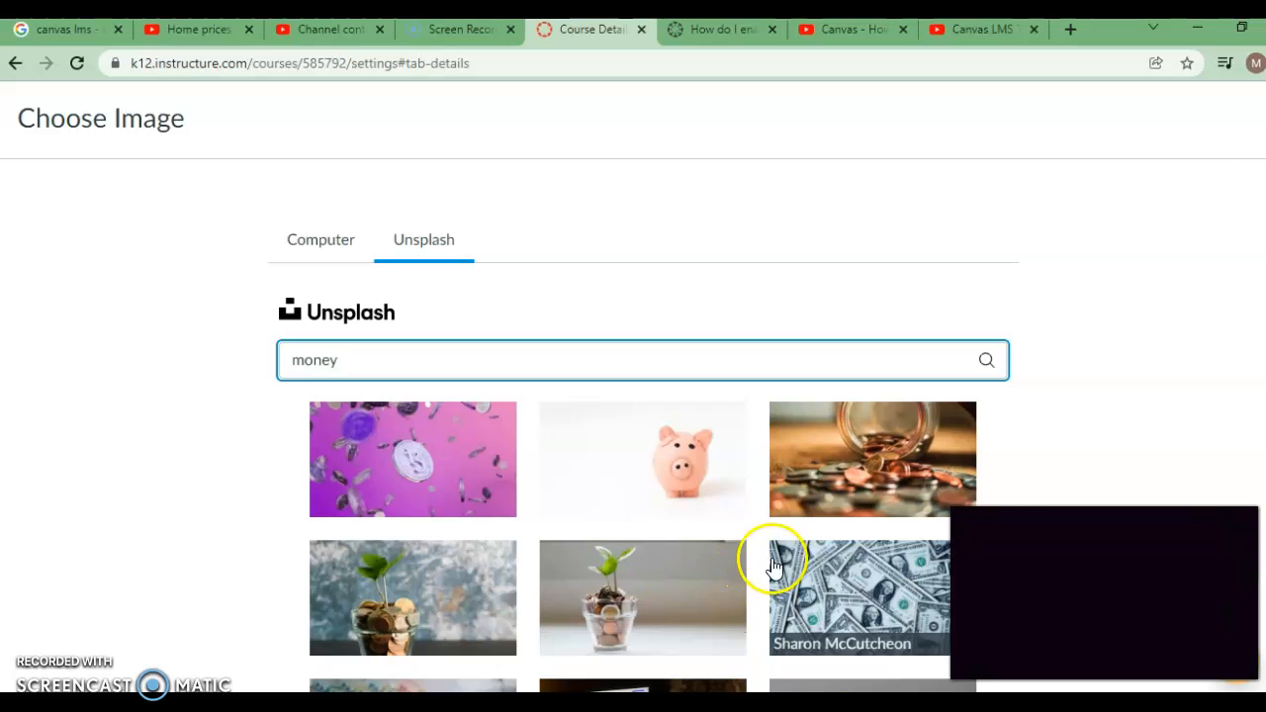
click(805, 477)
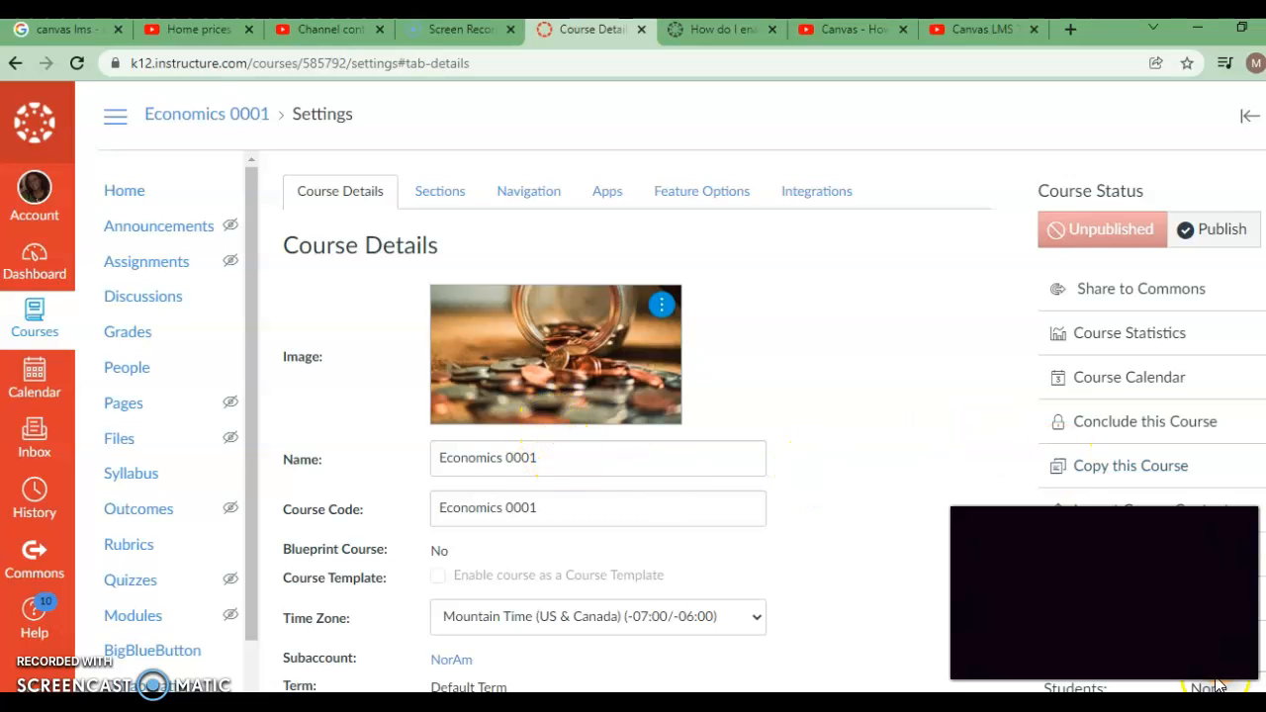
Step: Set the course time zone to La Paz (-04:00/-04:00)
scroll(847, 435, down, 3)
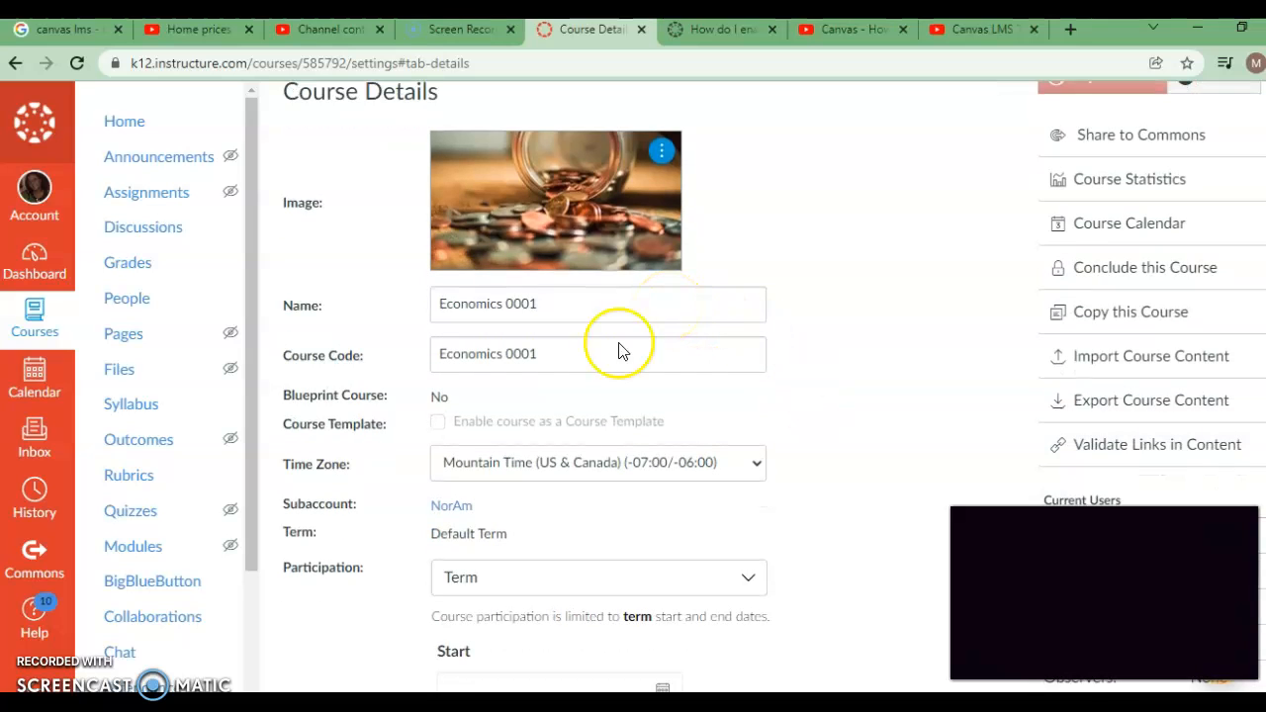
click(571, 470)
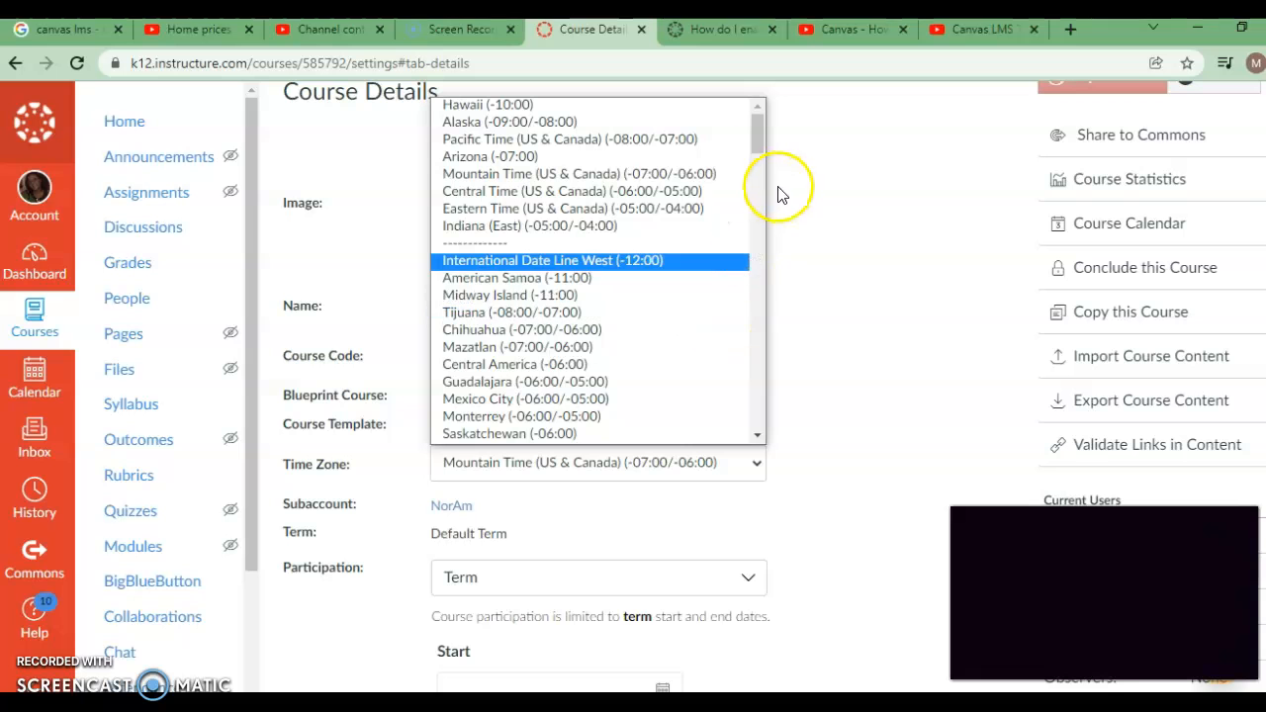
drag(760, 143, 756, 177)
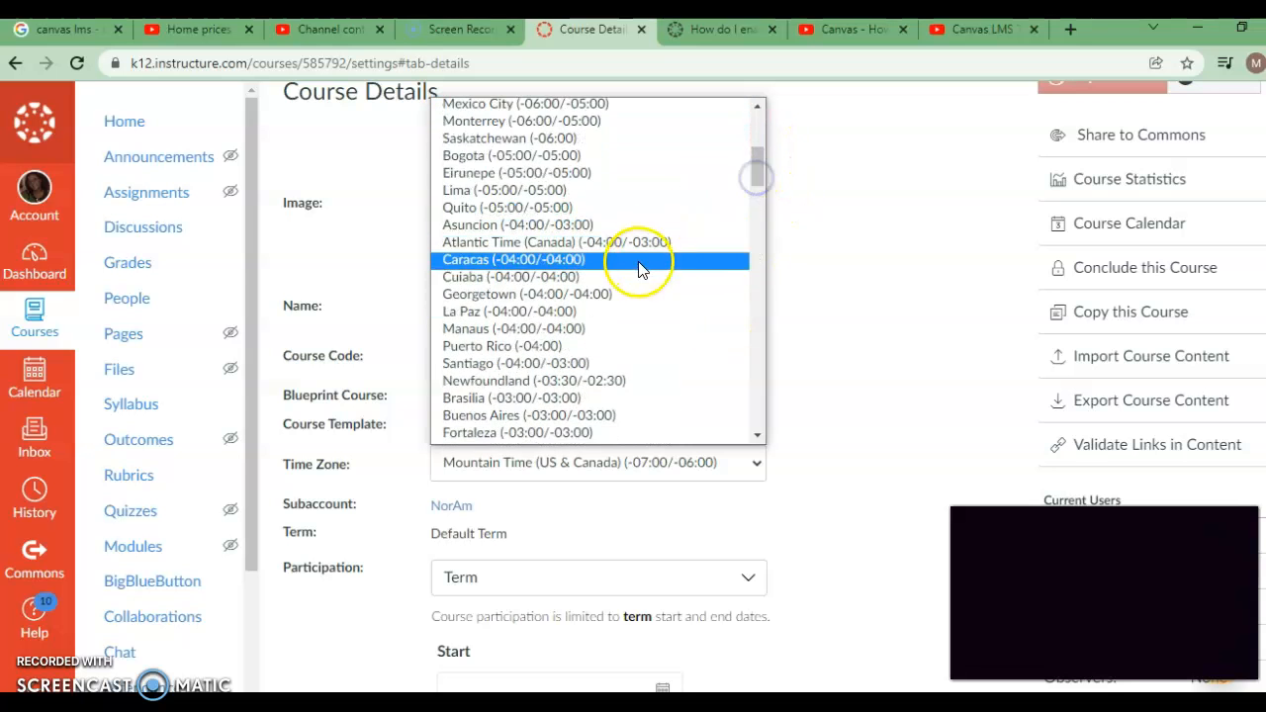
click(613, 310)
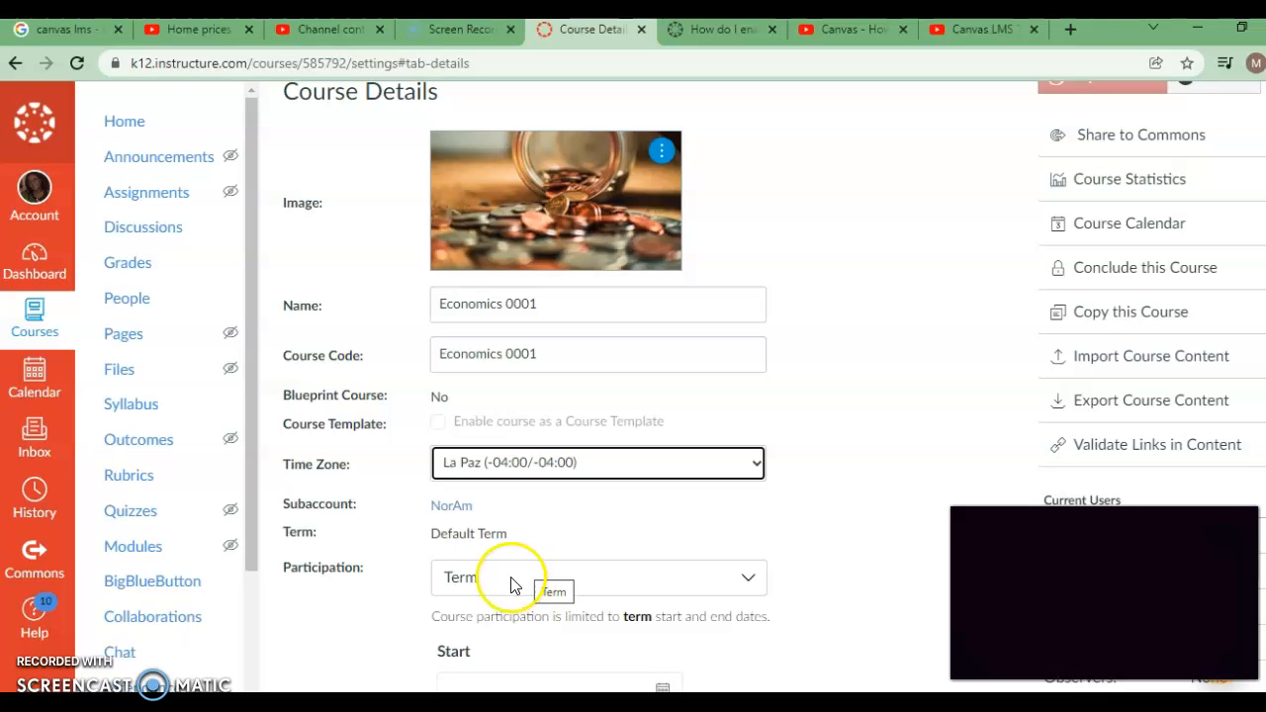
Step: Set the participation option to Course so that access follows the course dates
click(479, 580)
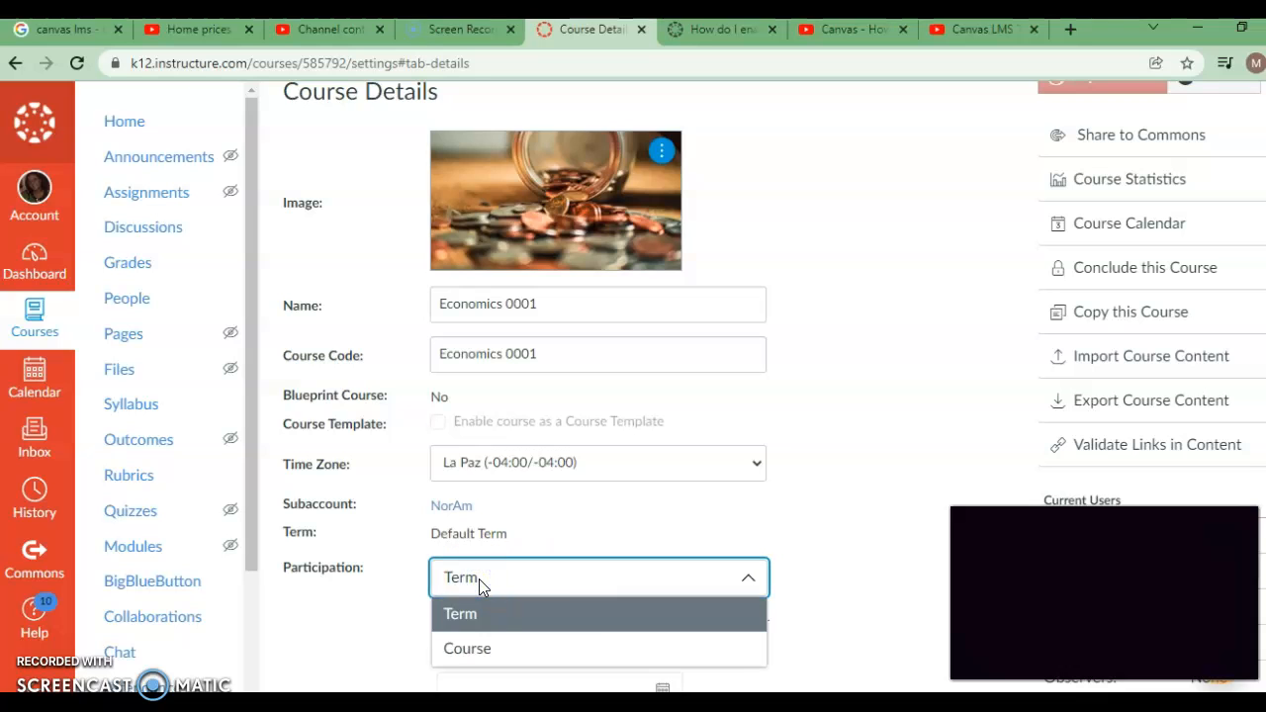
click(467, 653)
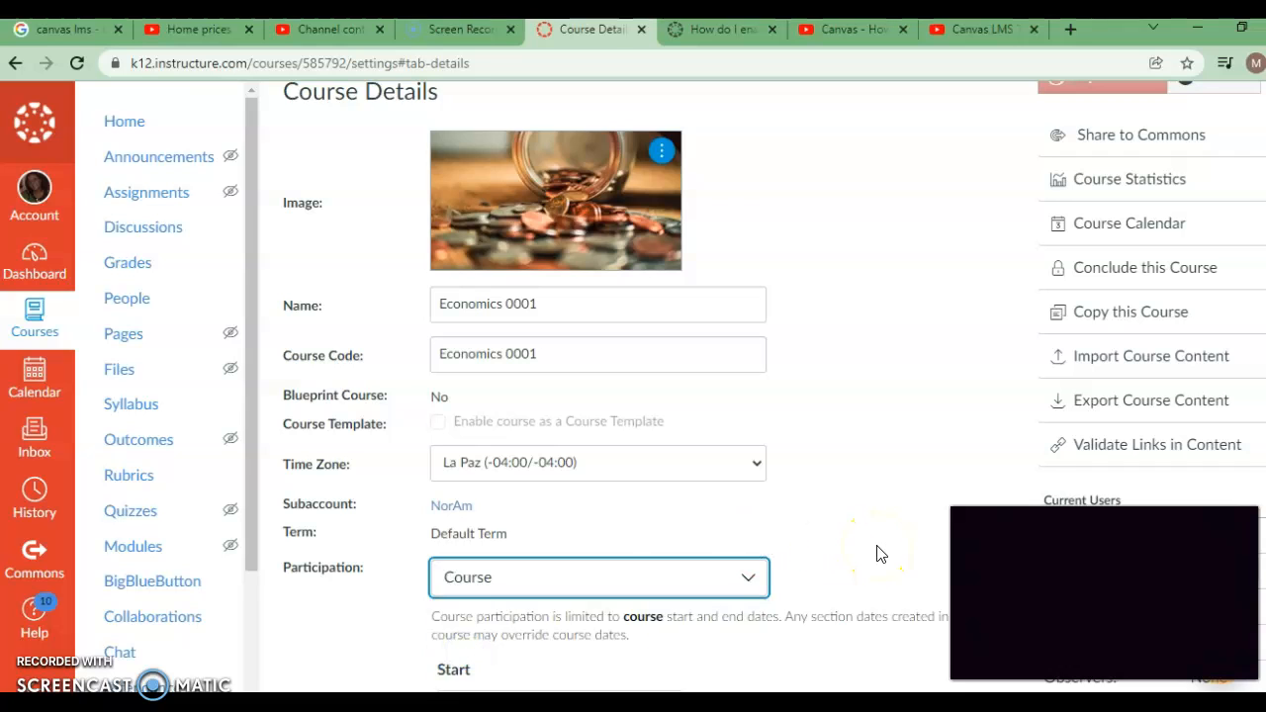
key(Down)
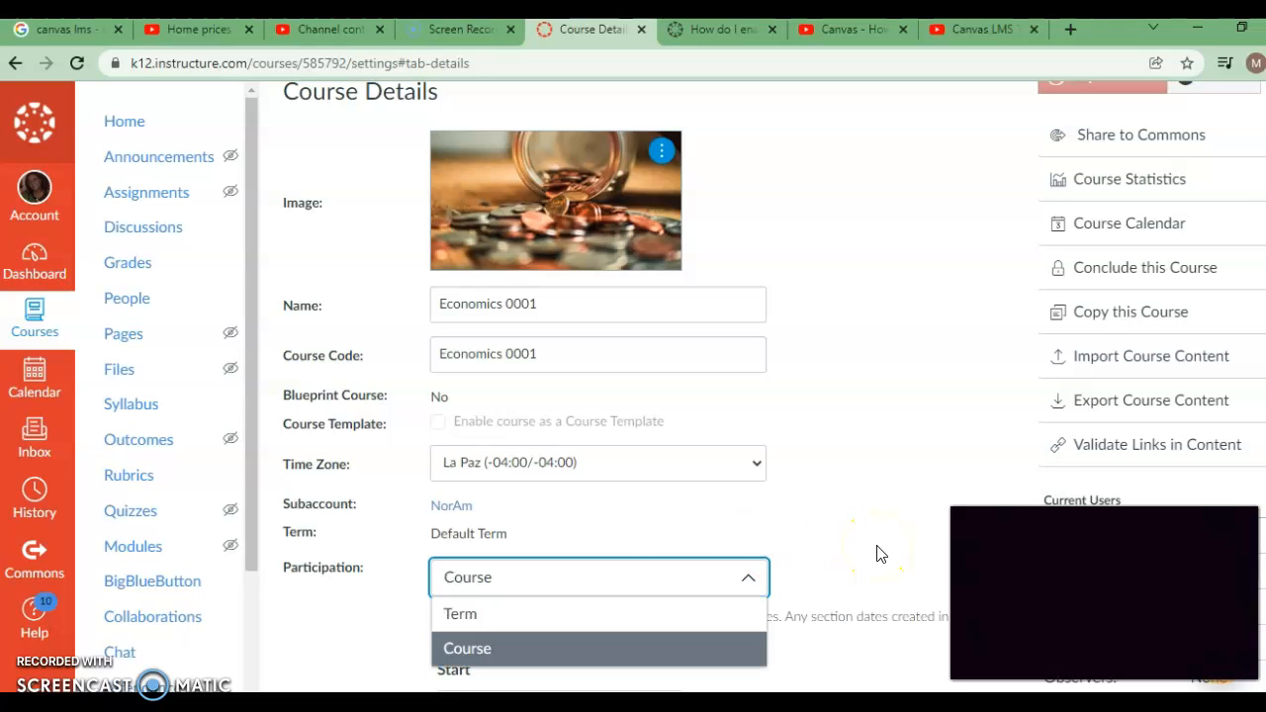
click(690, 644)
click(827, 496)
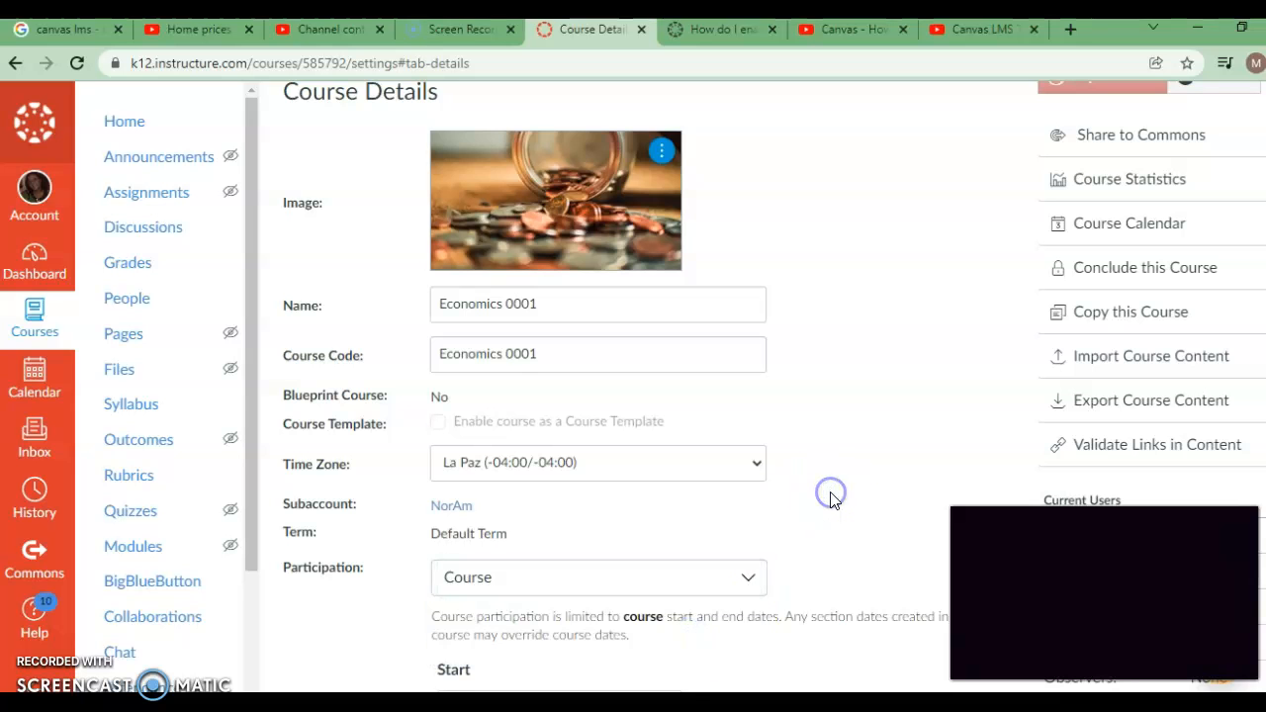
Step: Set the course participation dates to start on Jan 24, 2022 and end on Mar 18, 2022
scroll(831, 500, down, 2)
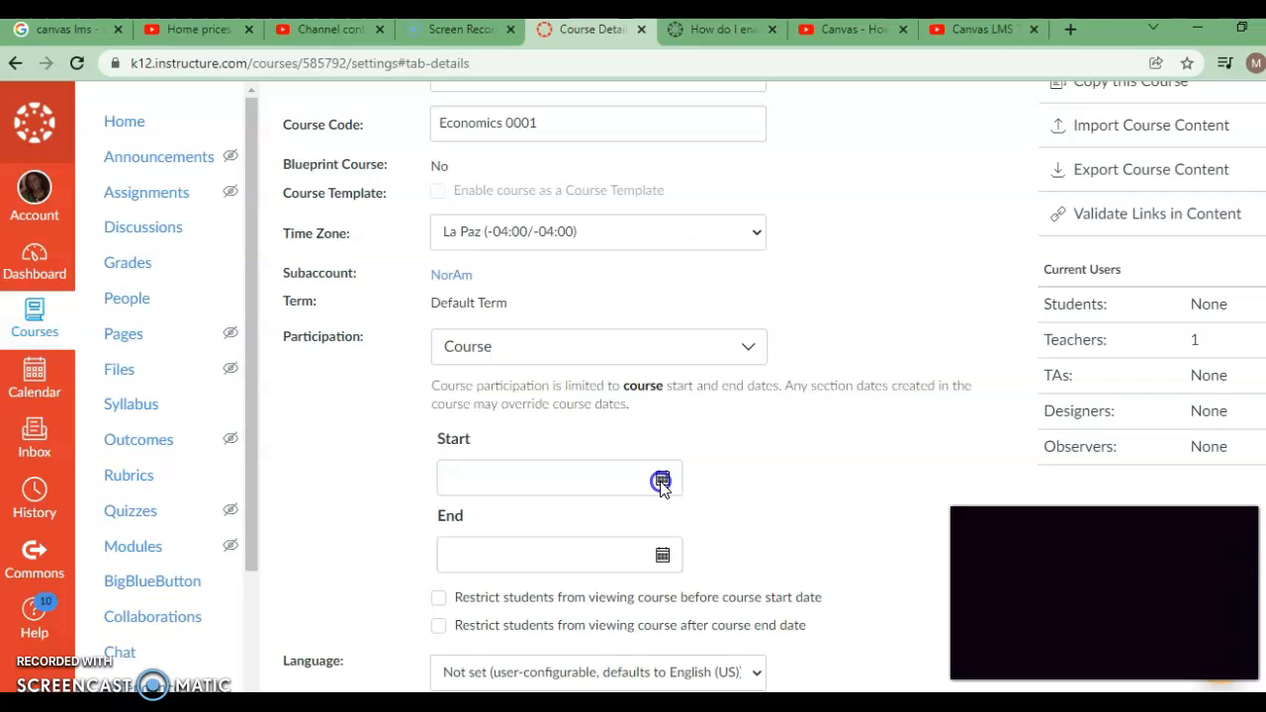
click(662, 481)
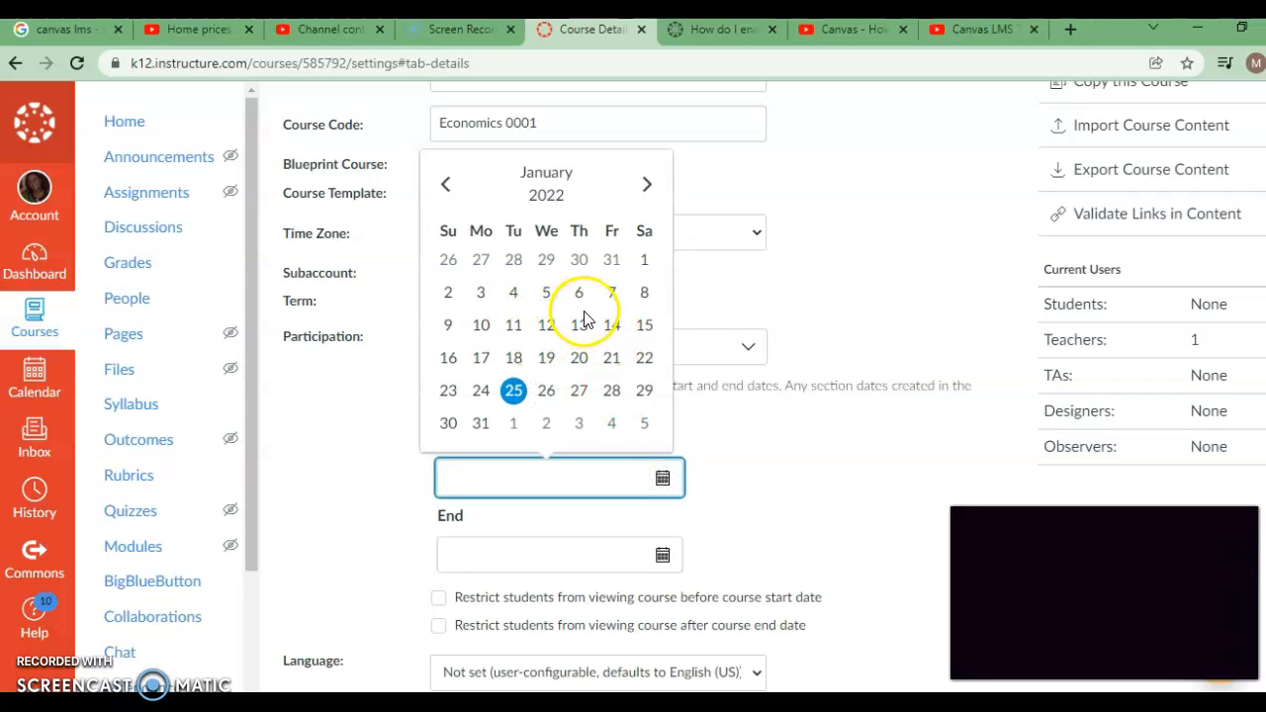
click(479, 392)
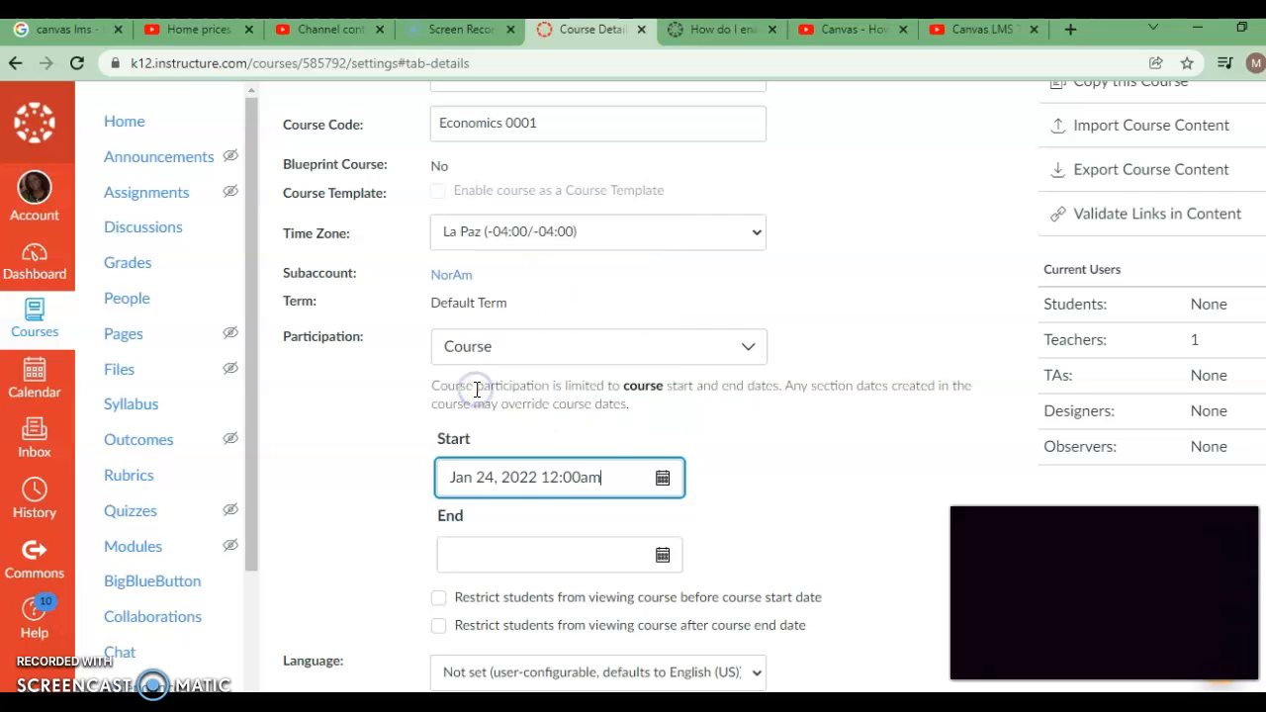
click(663, 558)
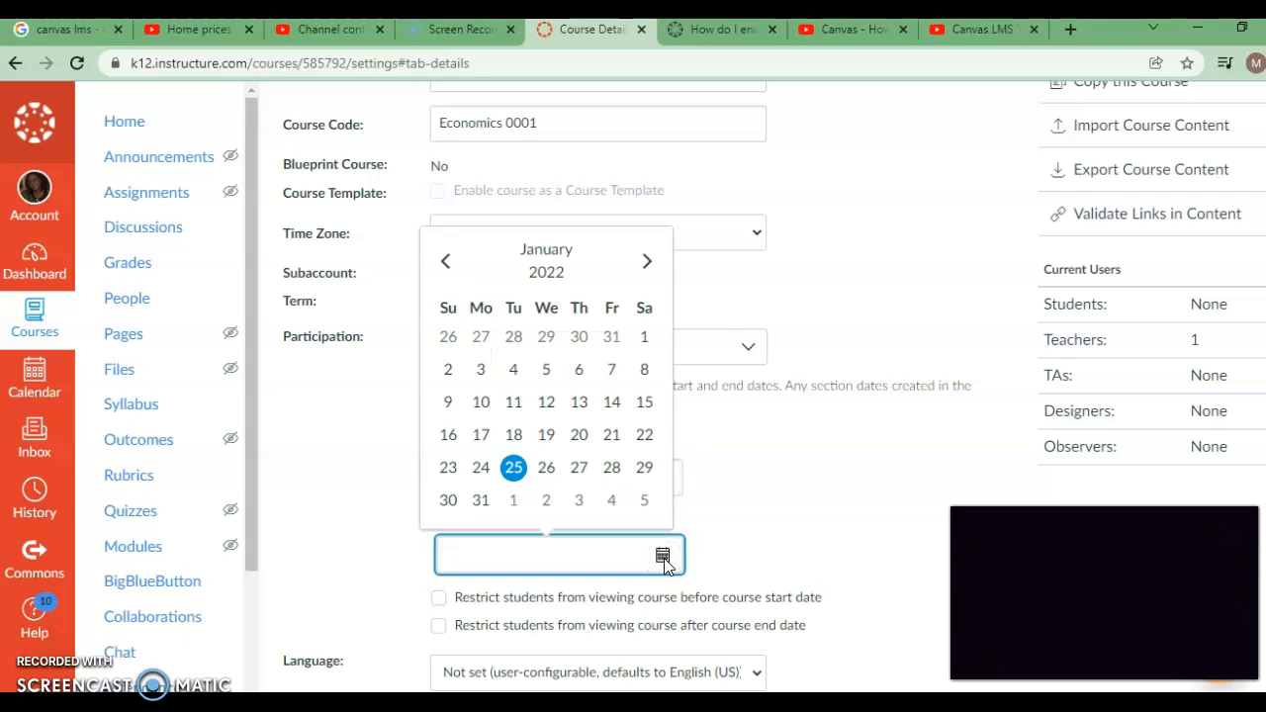
click(644, 263)
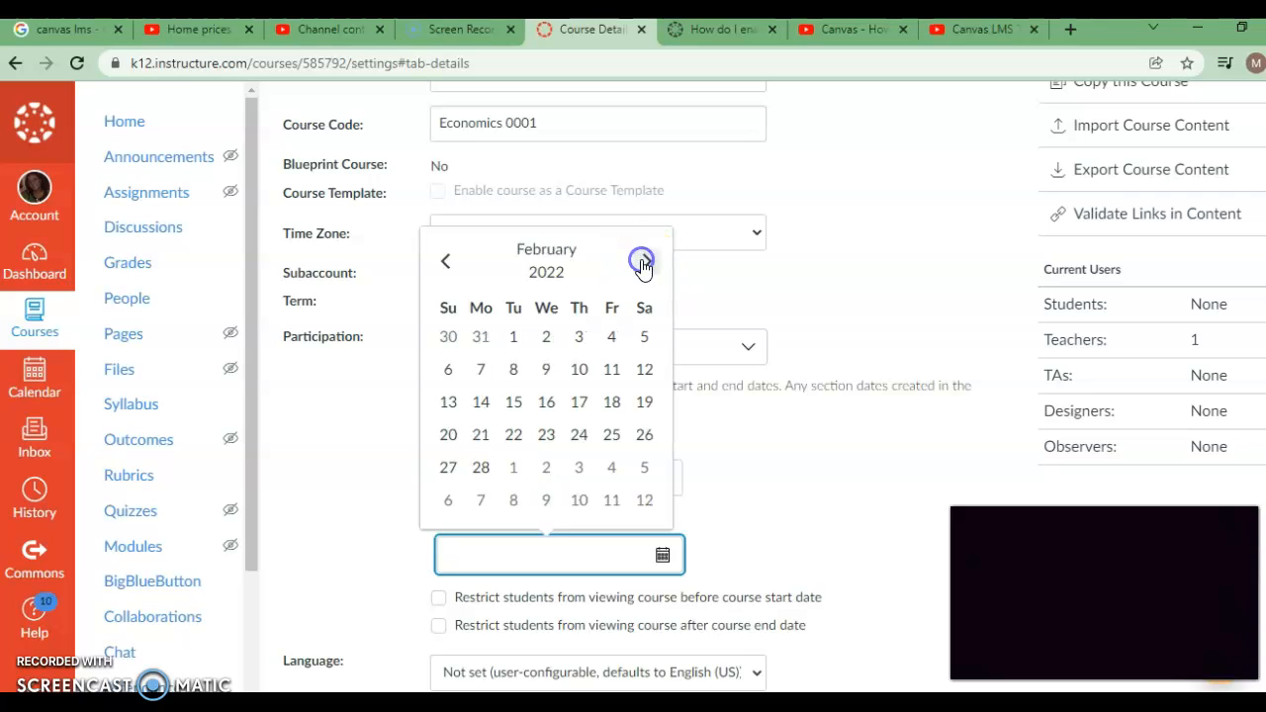
click(644, 263)
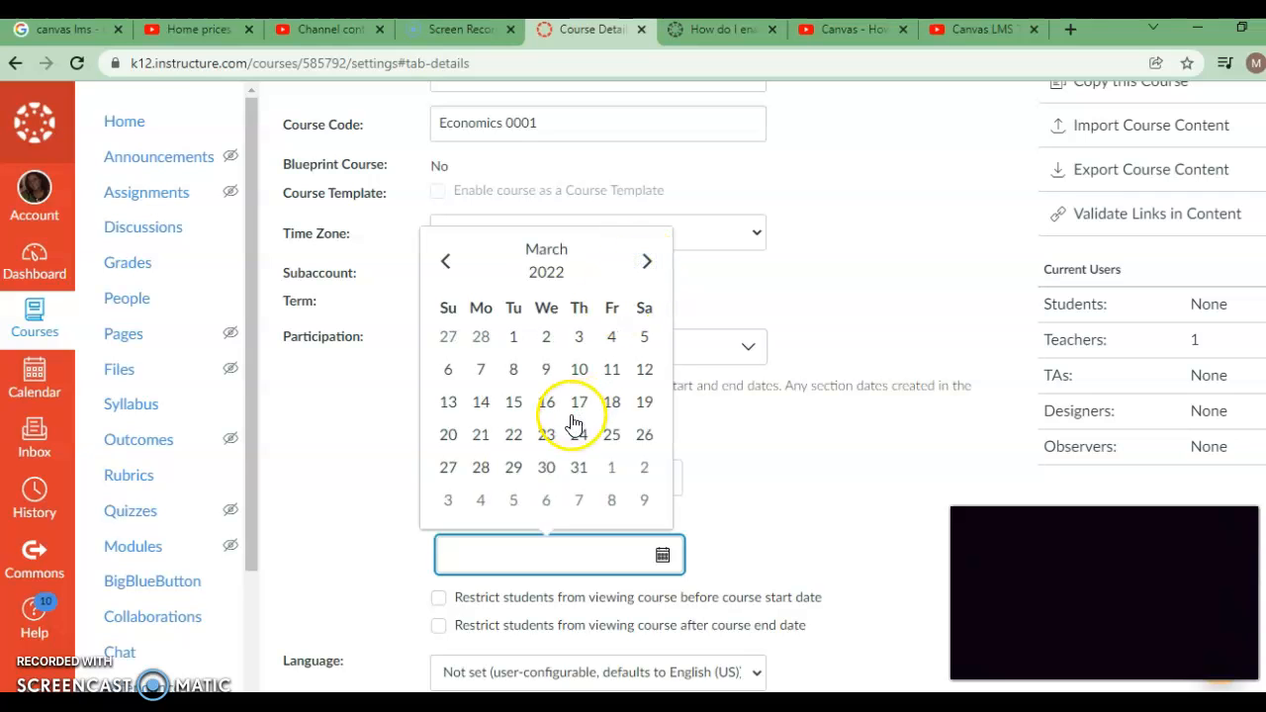
click(611, 402)
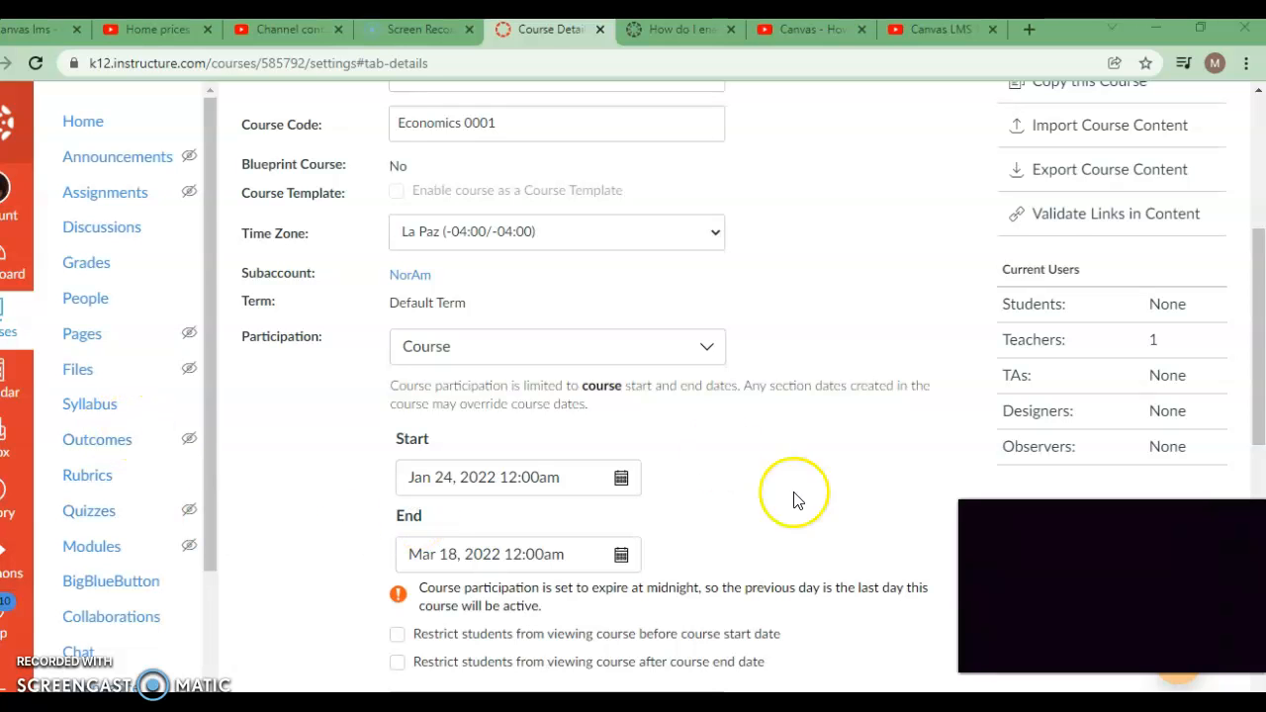
Step: Restrict students from viewing the course before its start date and after its end date
scroll(769, 487, down, 1)
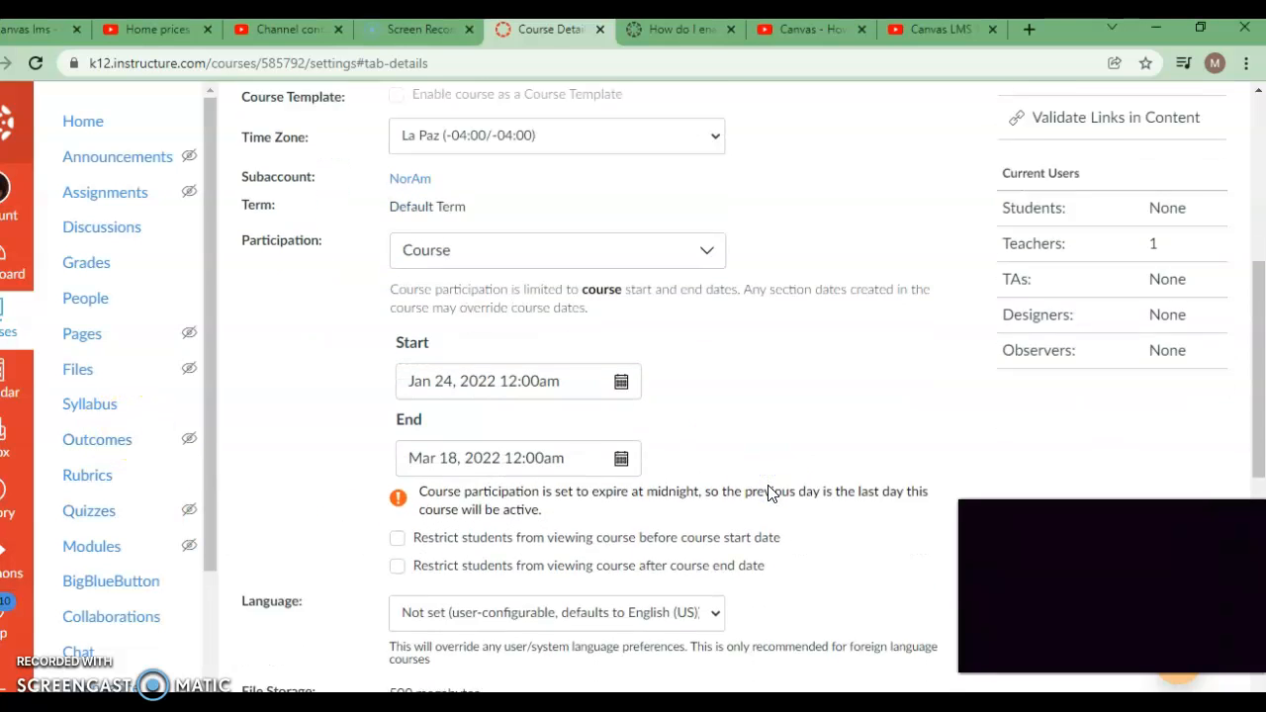
scroll(771, 493, down, 2)
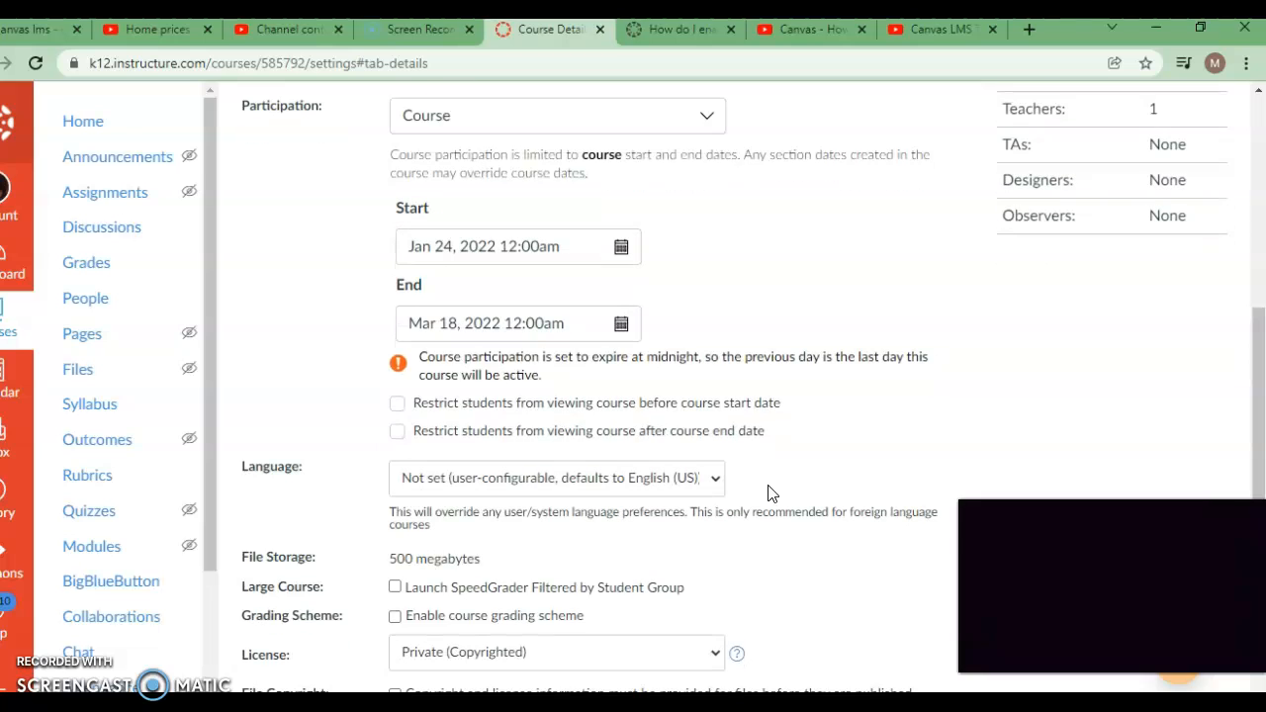
click(396, 404)
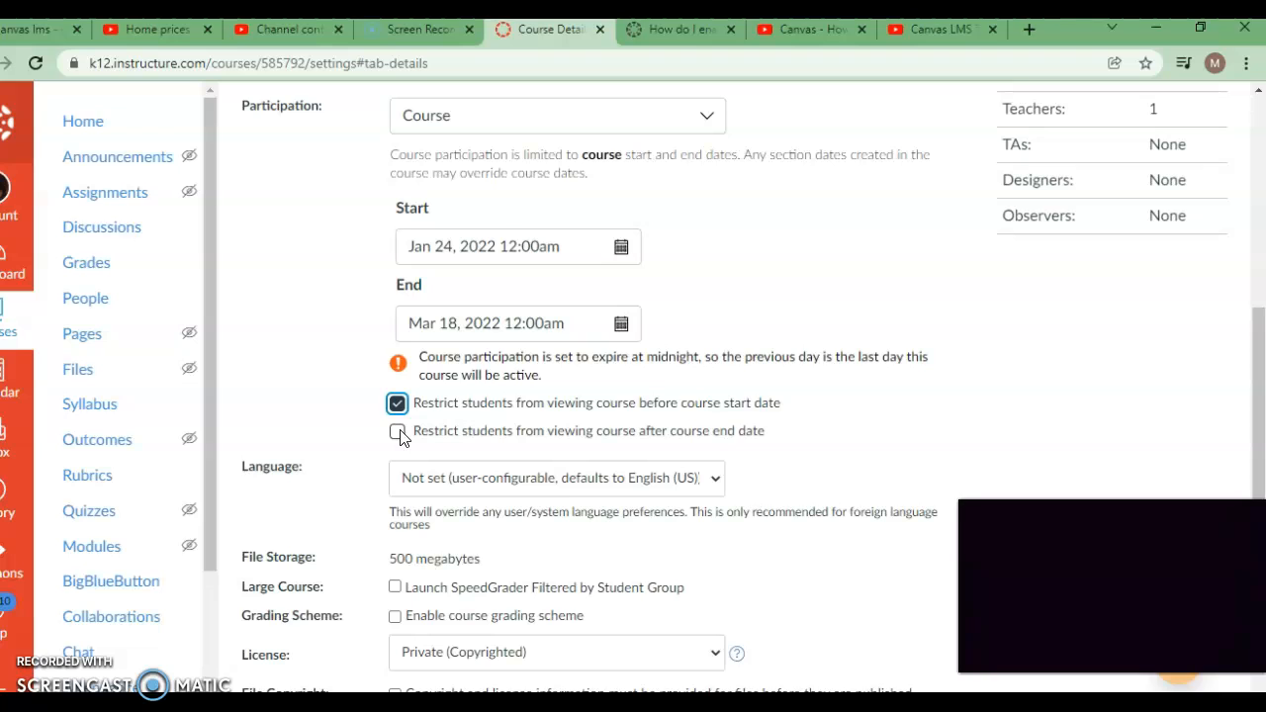
click(398, 433)
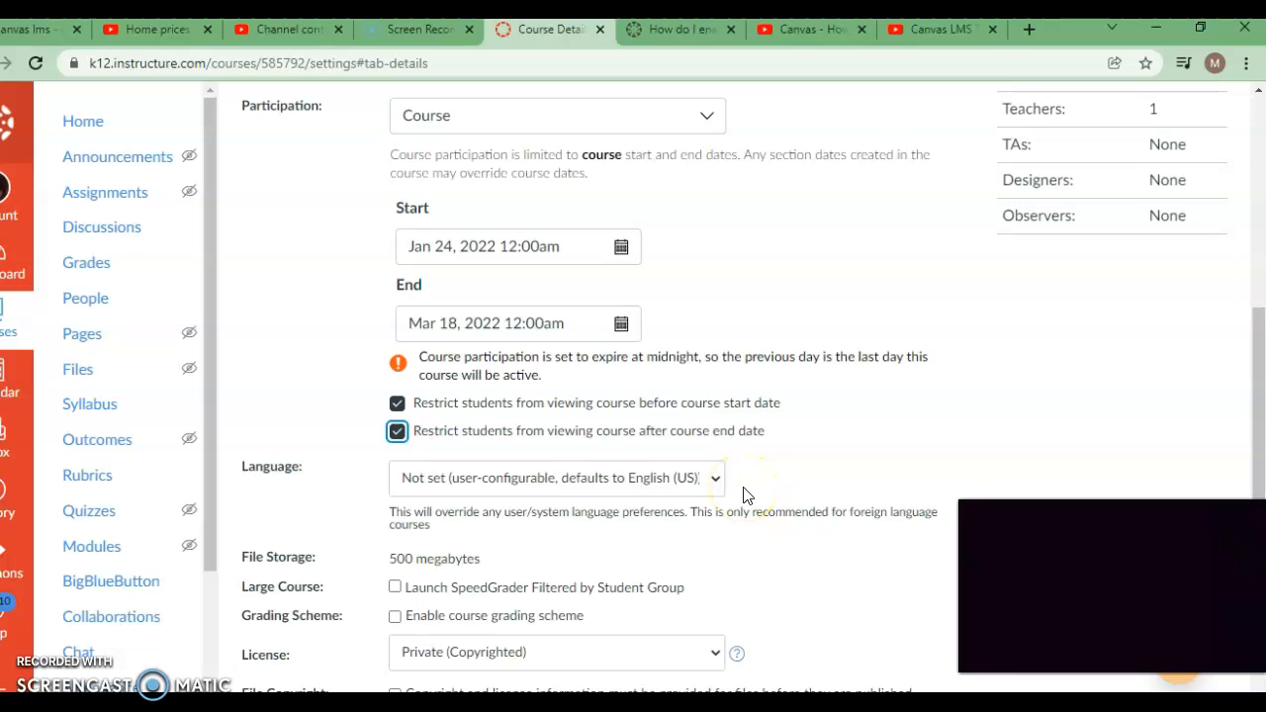
Step: Enable launching SpeedGrader filtered by student group, and enable the course grading scheme using the Default Grading Scheme
scroll(745, 494, down, 2)
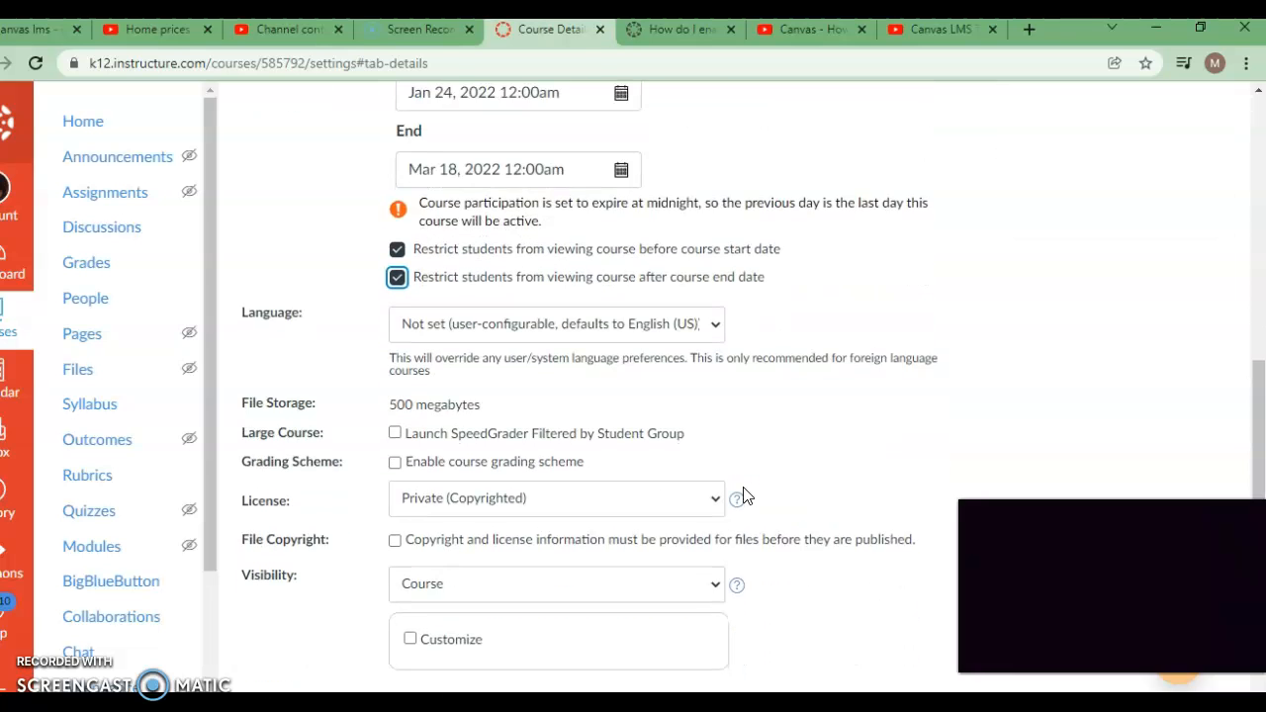
scroll(745, 495, down, 1)
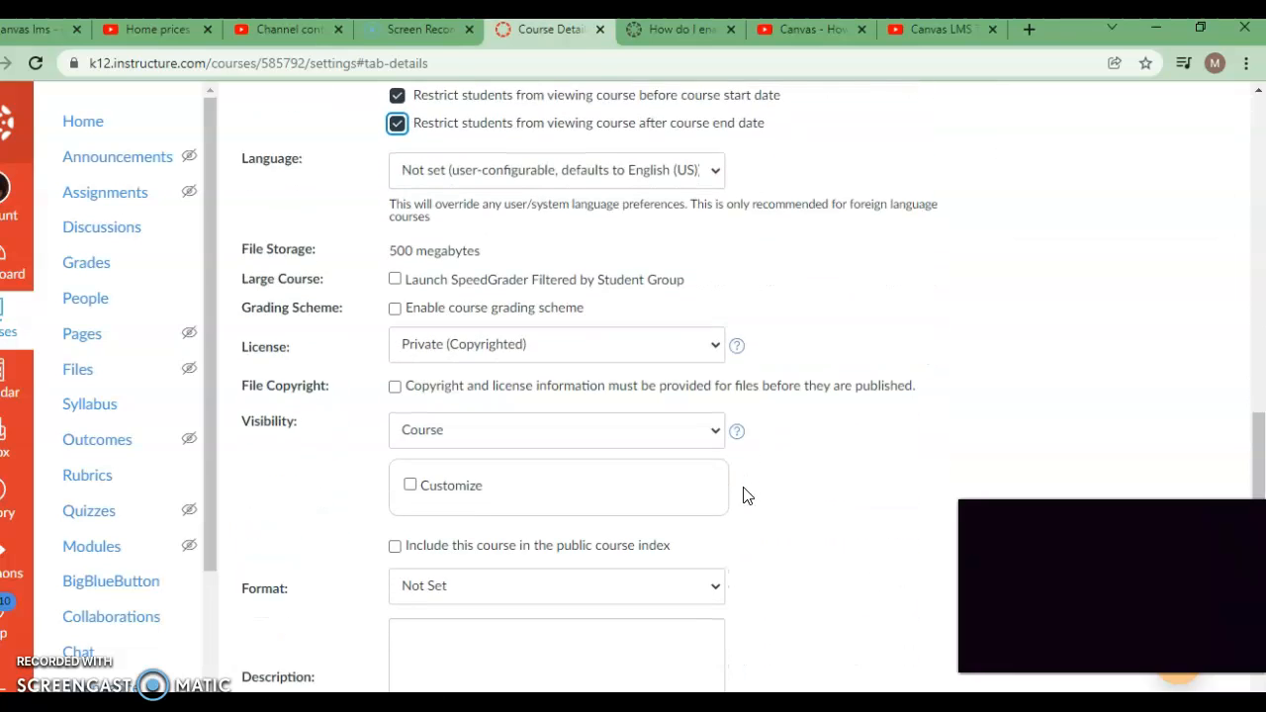
click(394, 280)
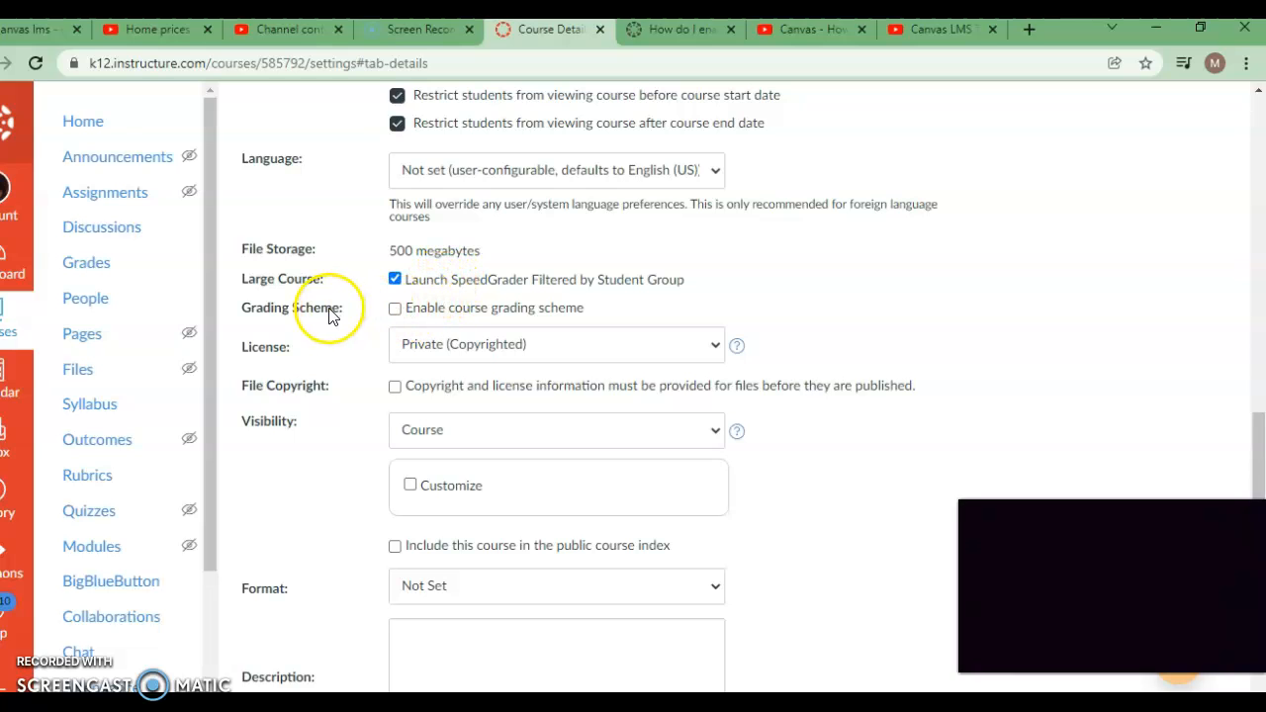
click(396, 310)
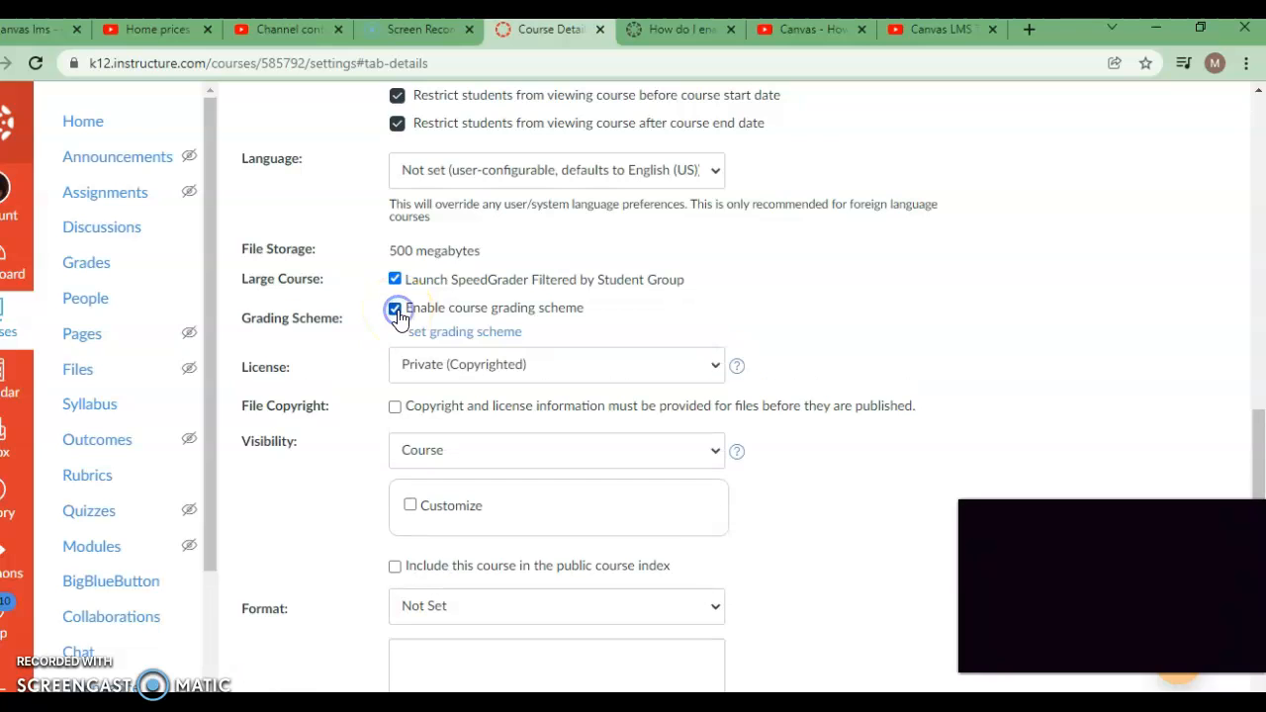
click(448, 341)
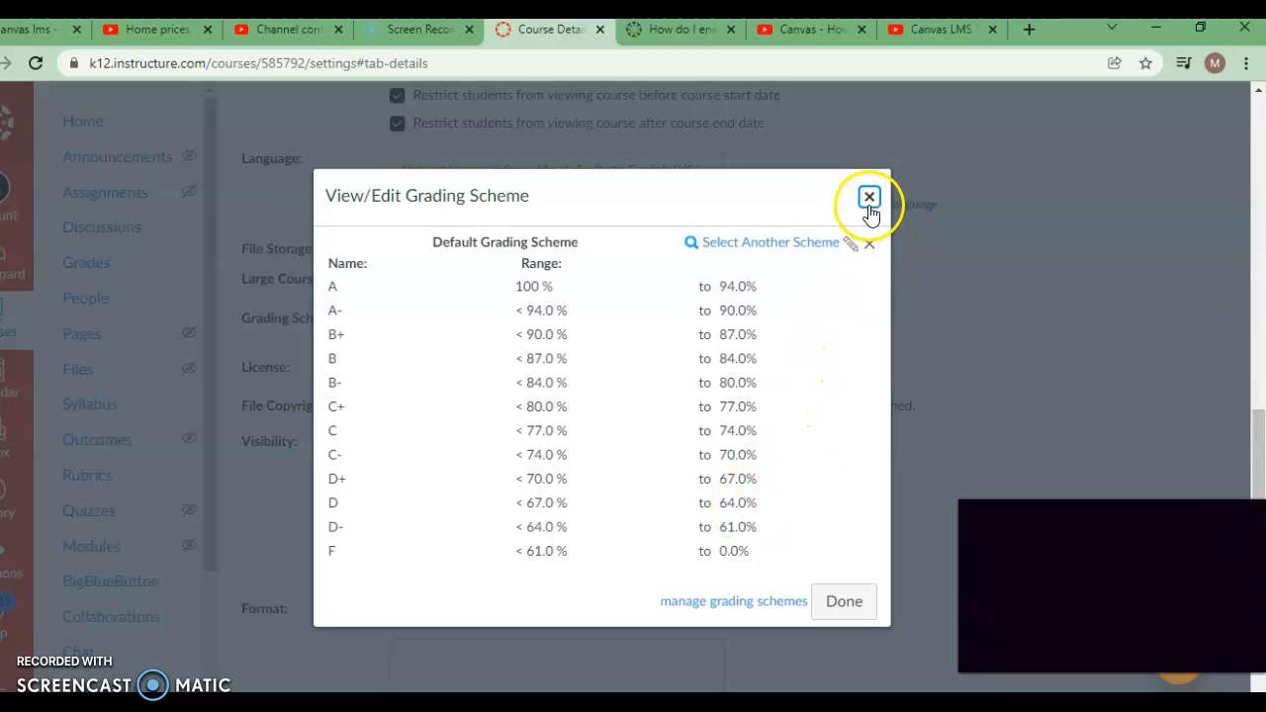
click(829, 603)
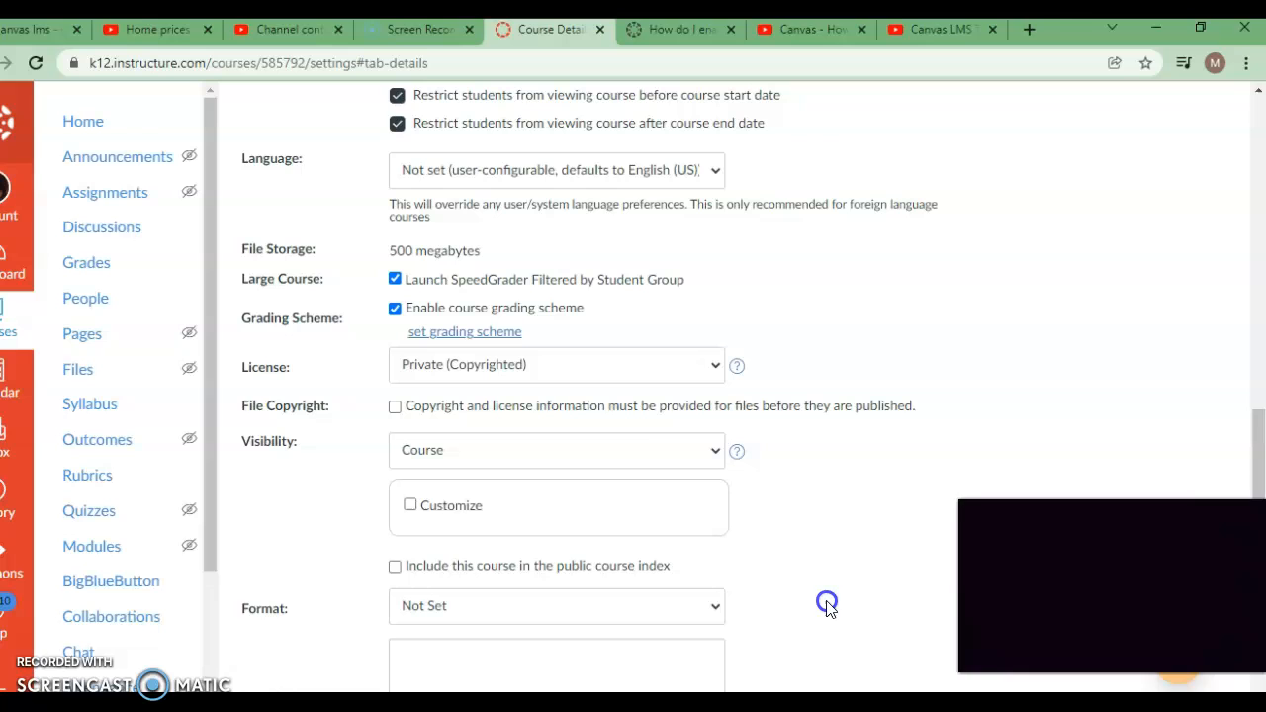
Step: Set the course license to Private (Copyrighted) and the course visibility to Course
click(447, 376)
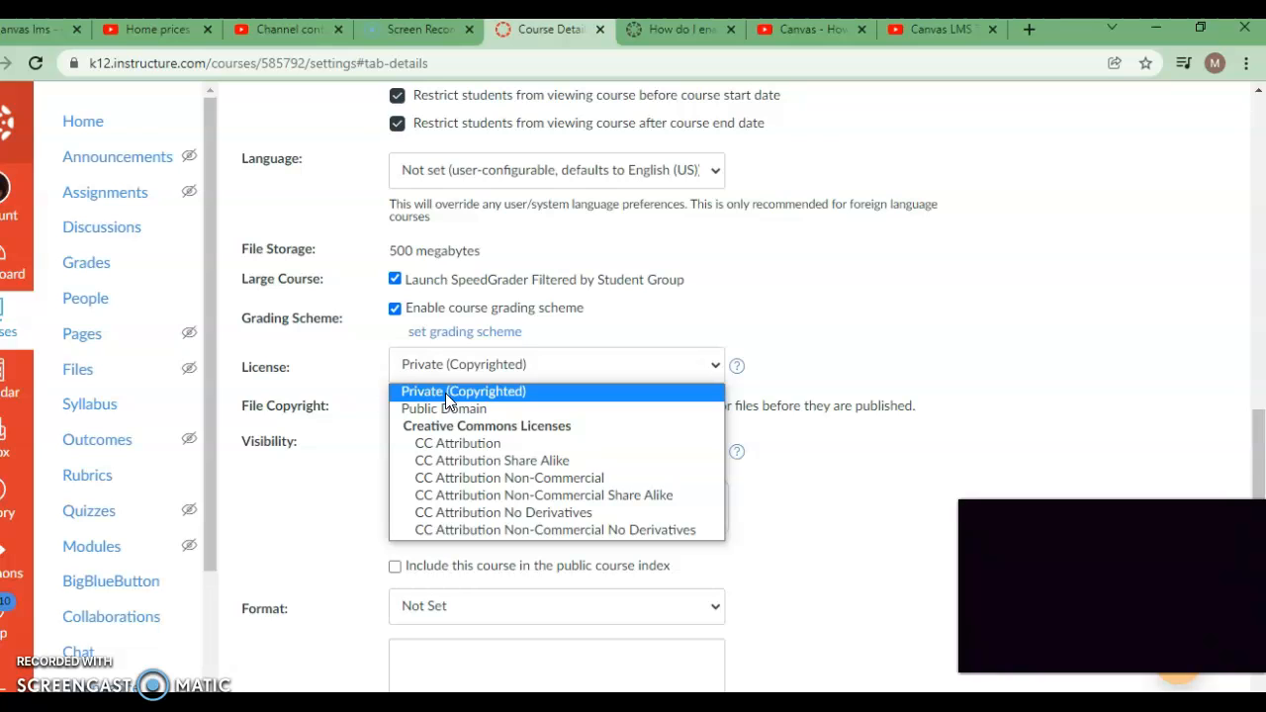
click(445, 393)
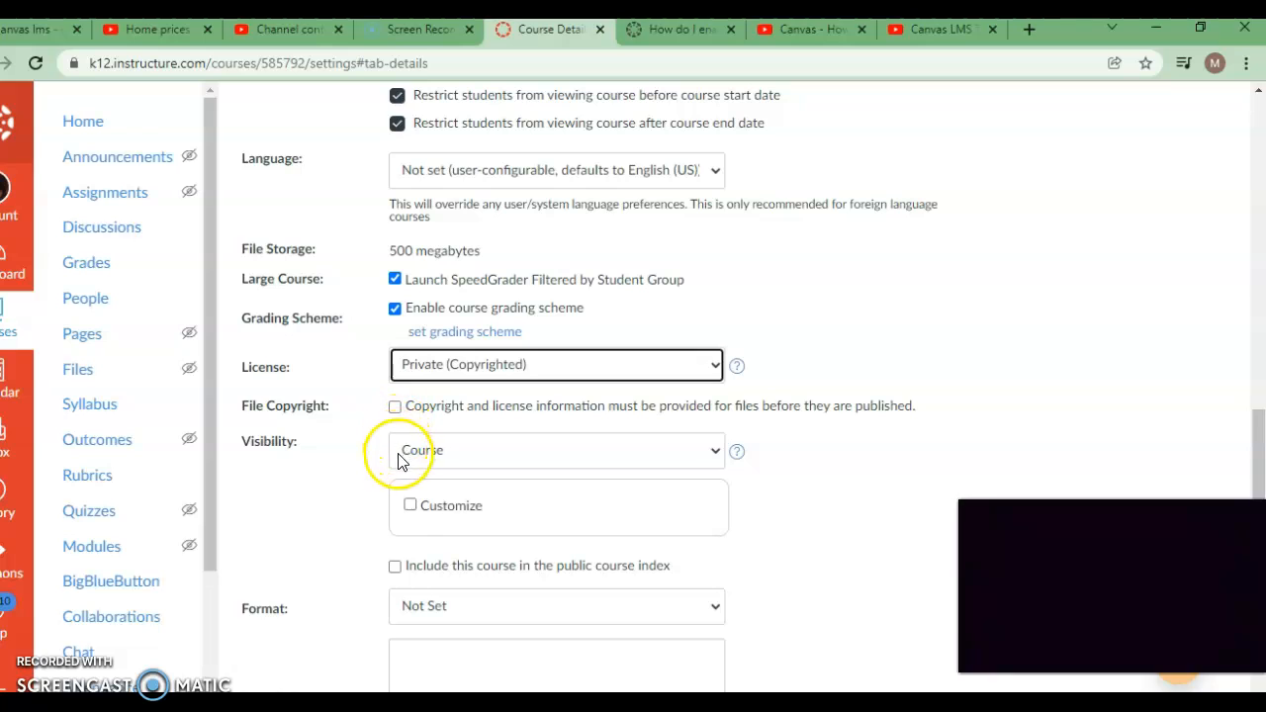
click(441, 459)
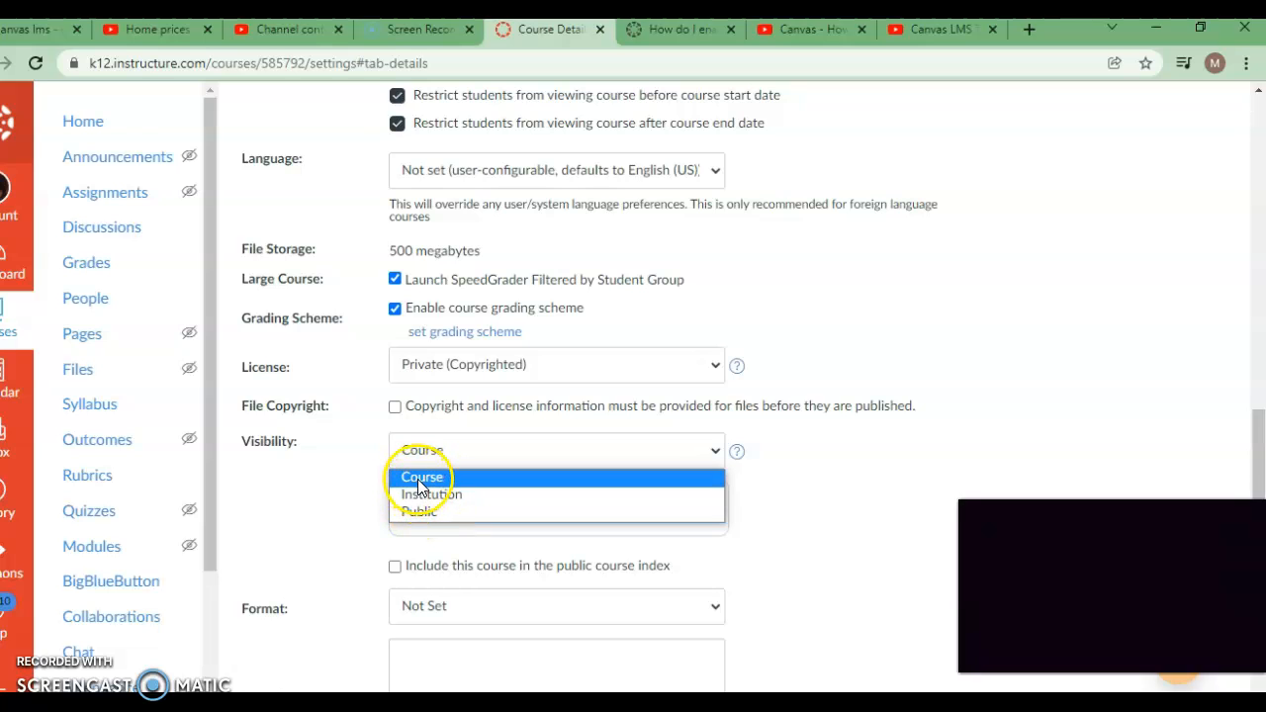
click(417, 479)
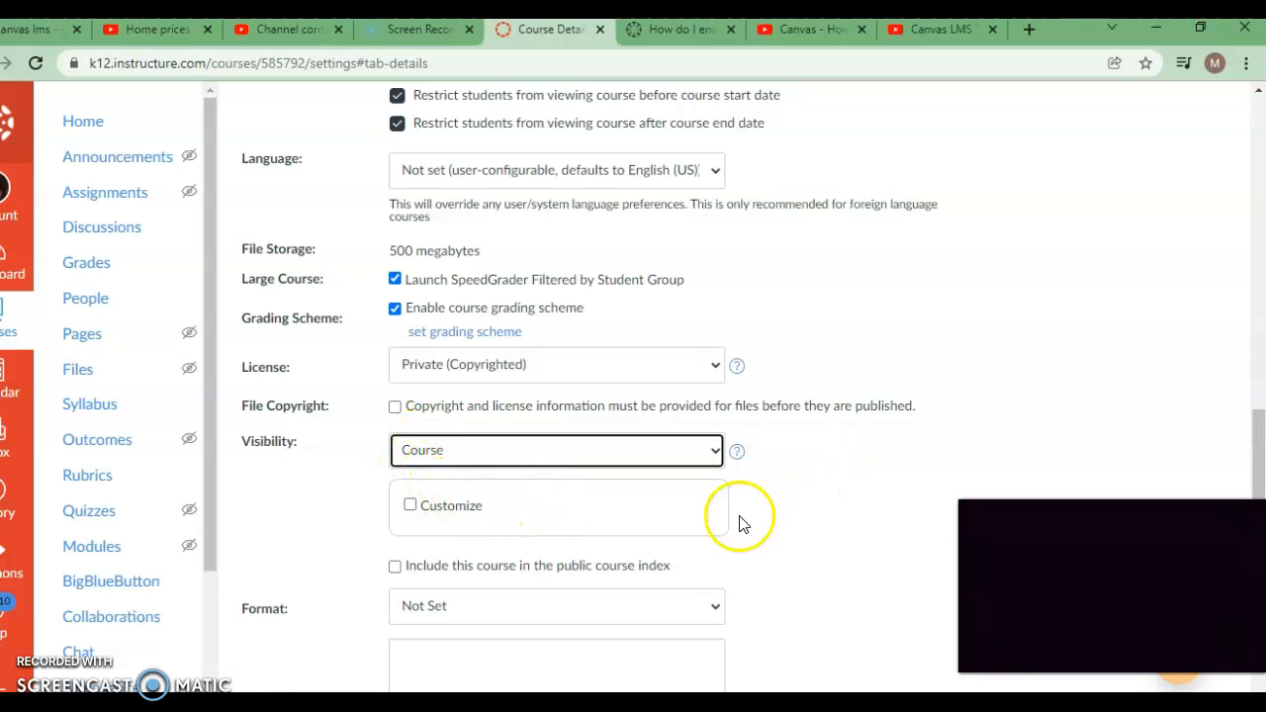
click(891, 524)
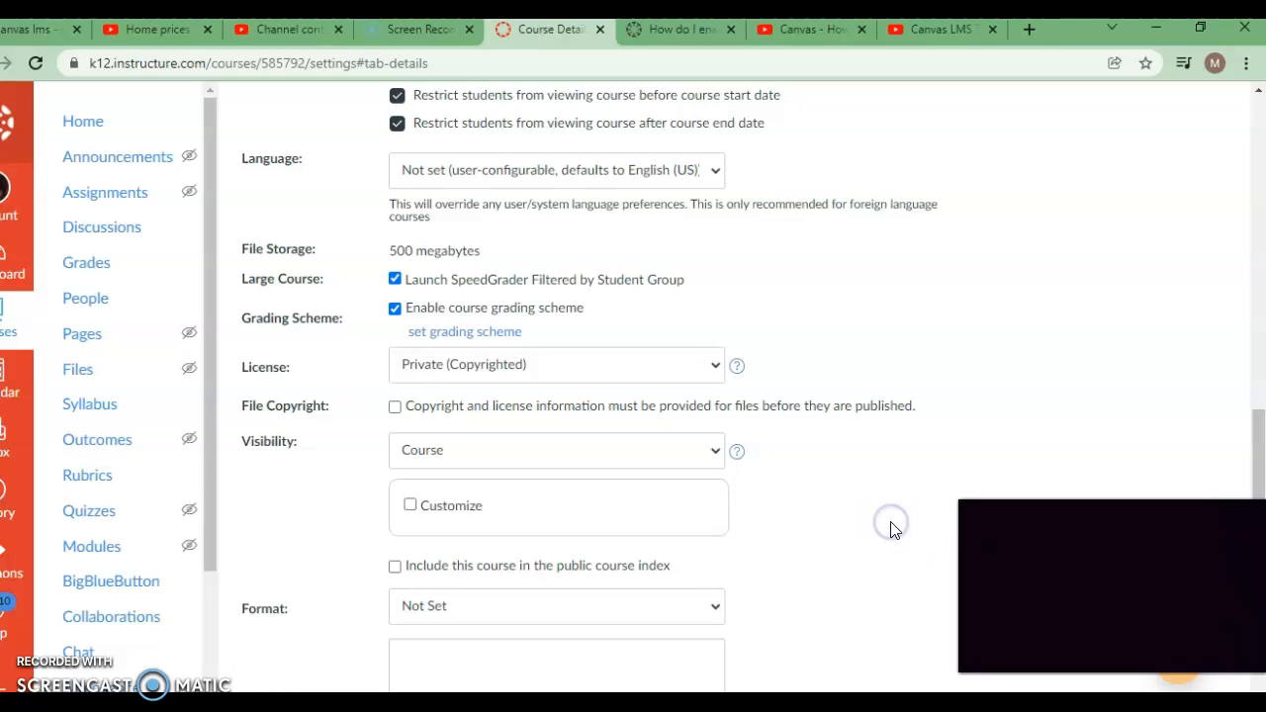
Step: Set the course format to Online
scroll(890, 529, down, 3)
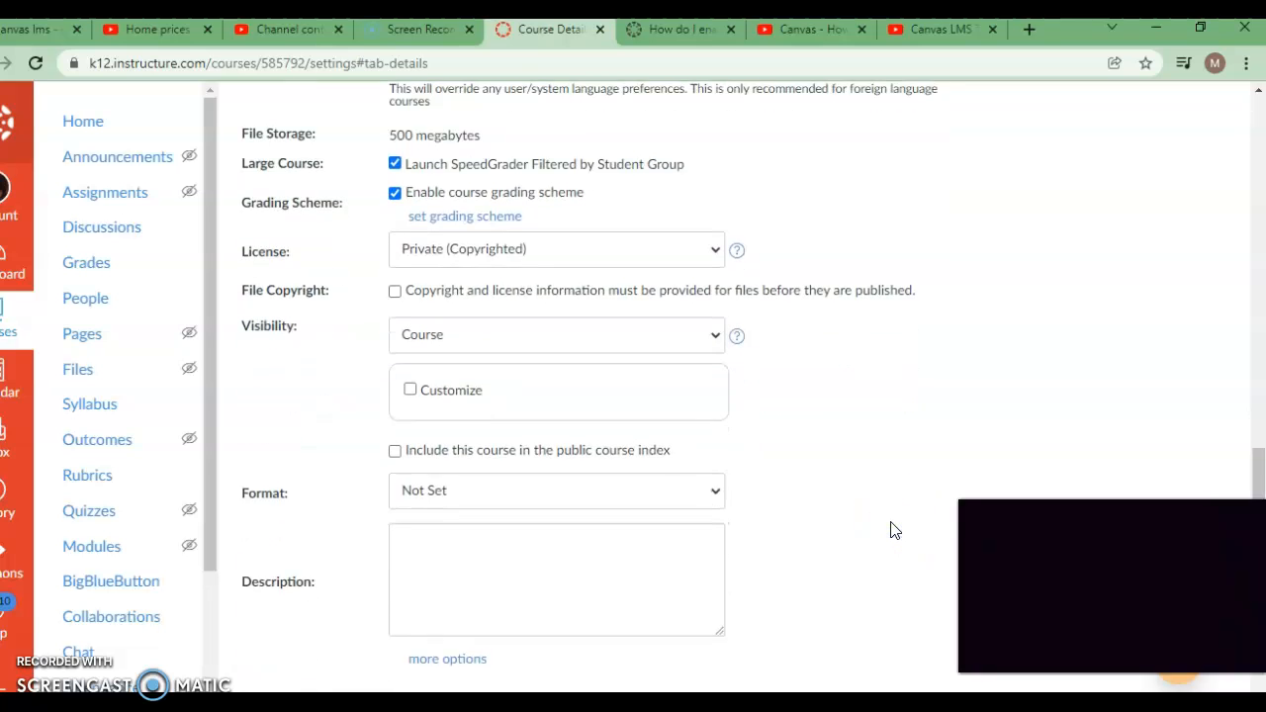
scroll(890, 531, down, 1)
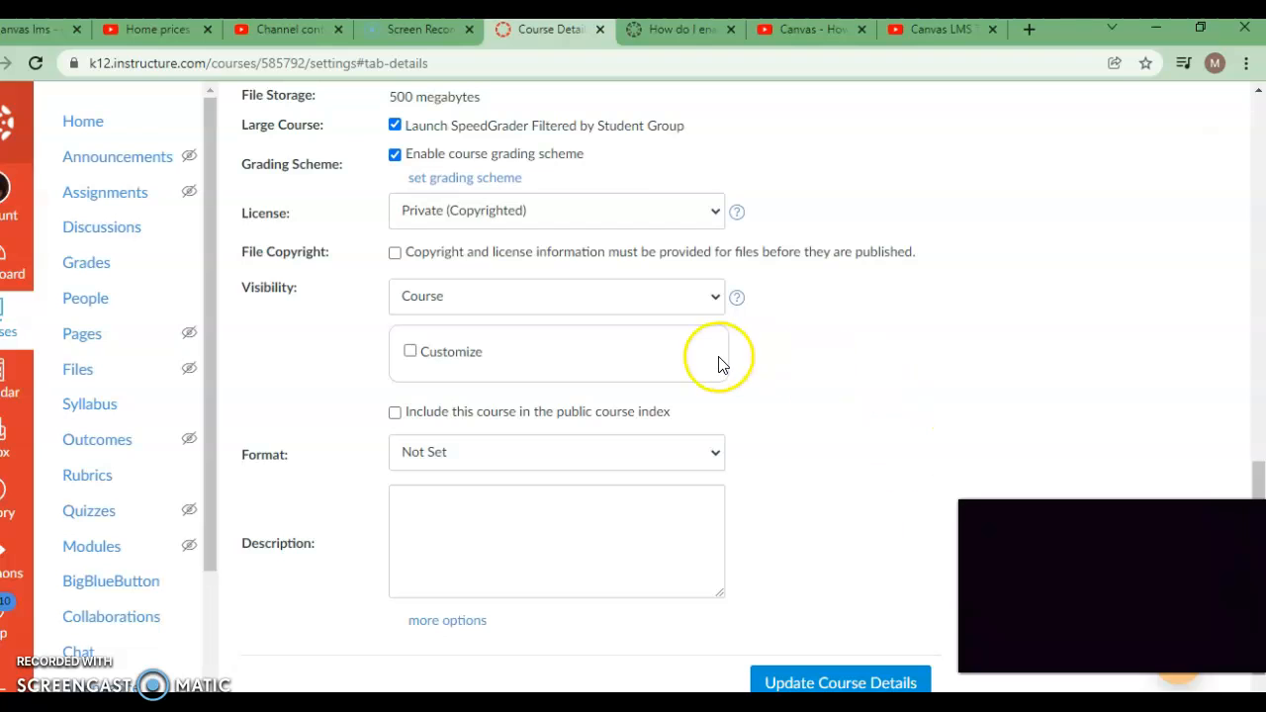
click(431, 461)
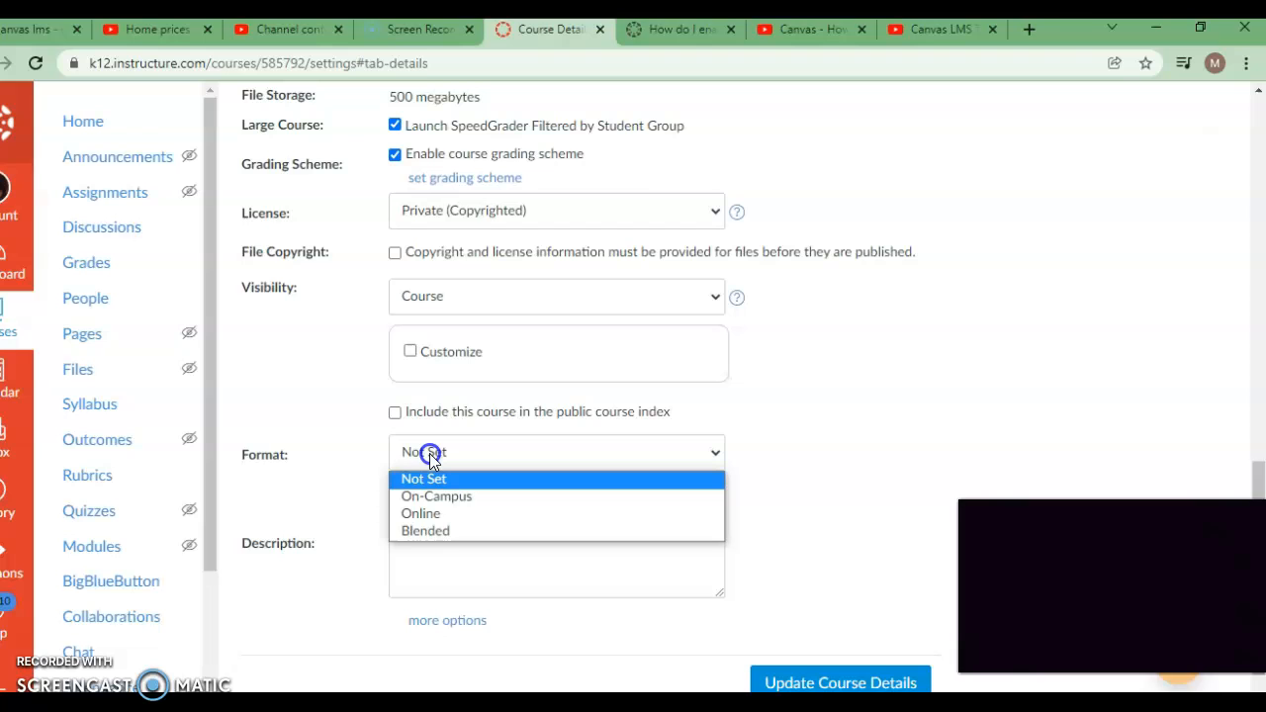
click(421, 515)
Step: Paste the prepared course description about the creation and characteristics of money and the role of the banking system, and save the course details
click(413, 503)
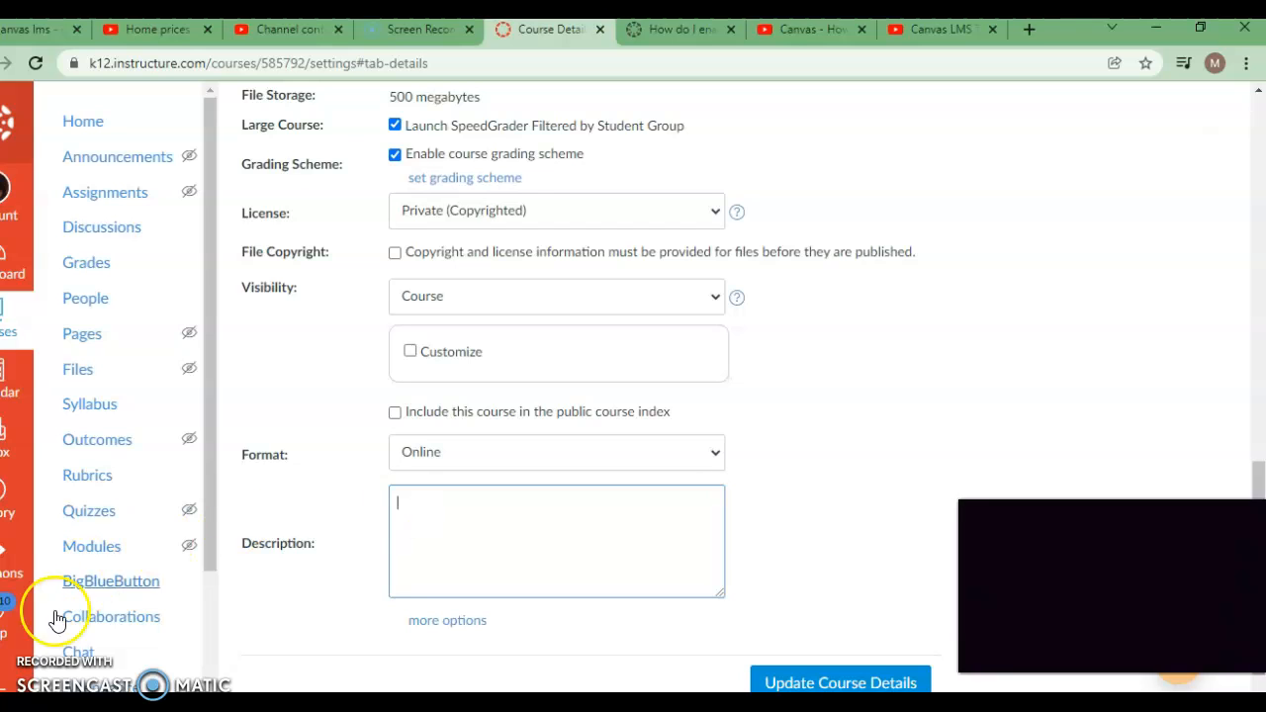
click(51, 700)
click(419, 503)
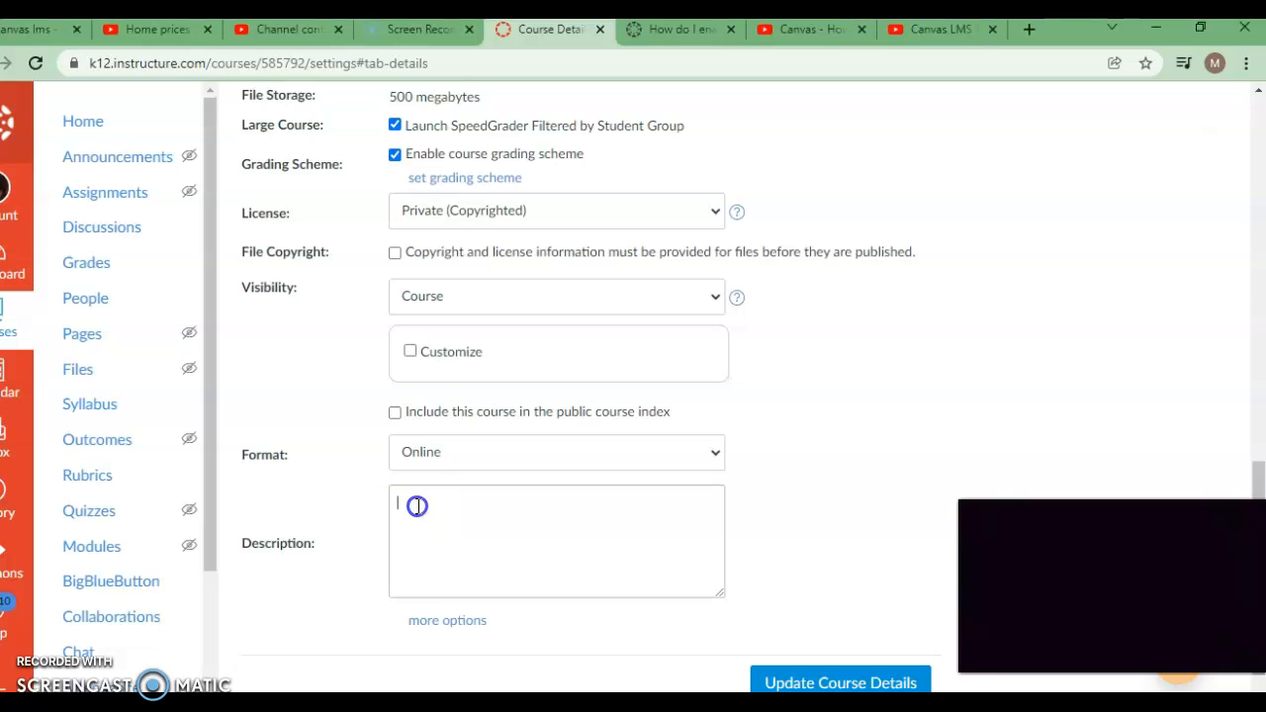
right_click(418, 506)
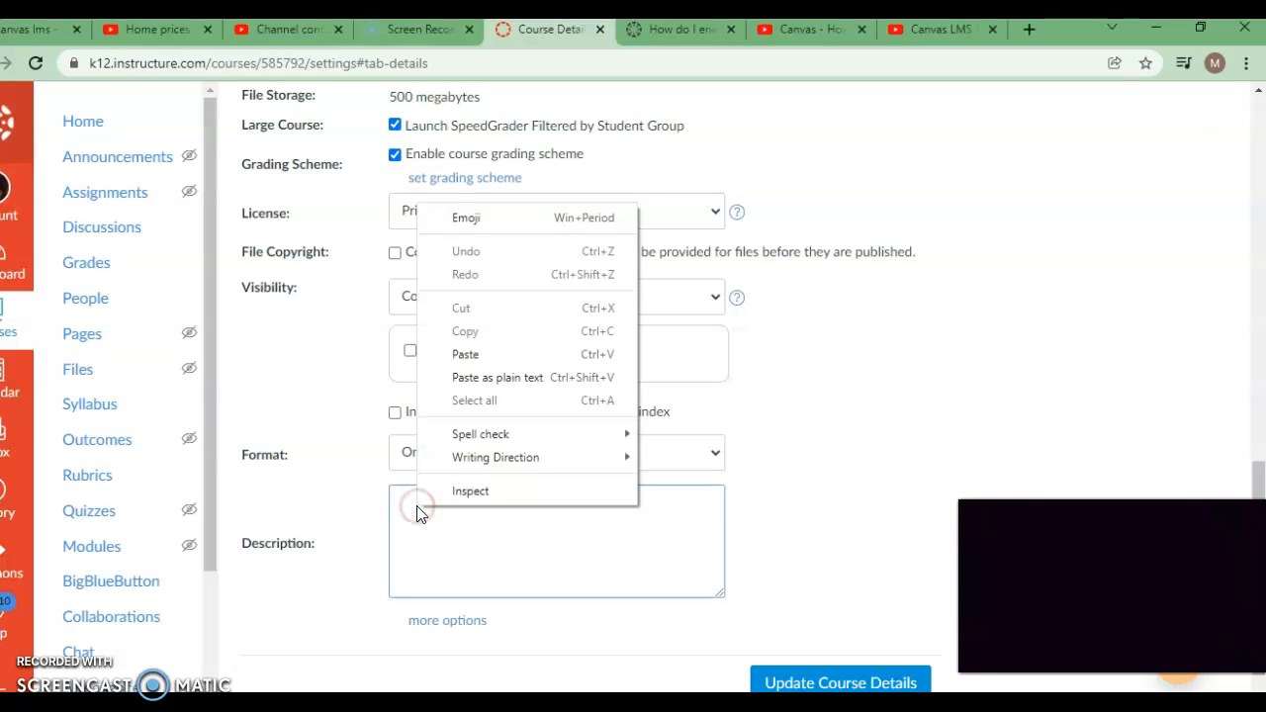
click(482, 353)
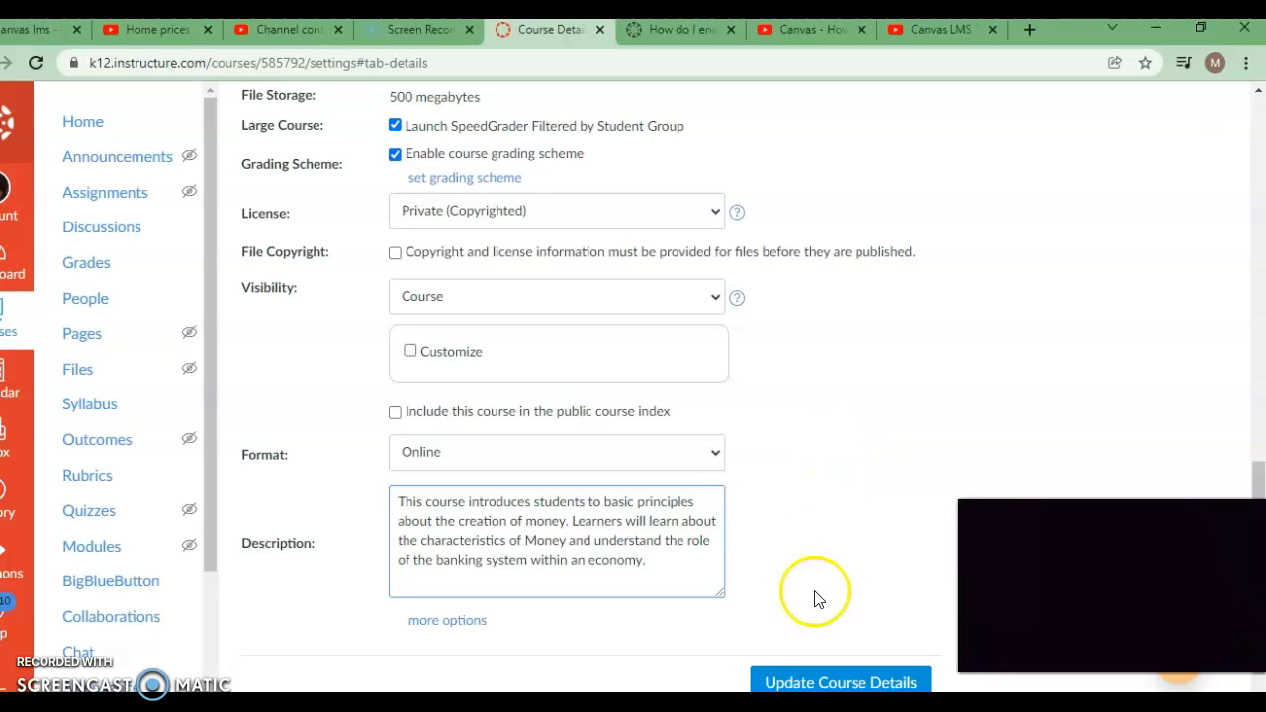
click(792, 683)
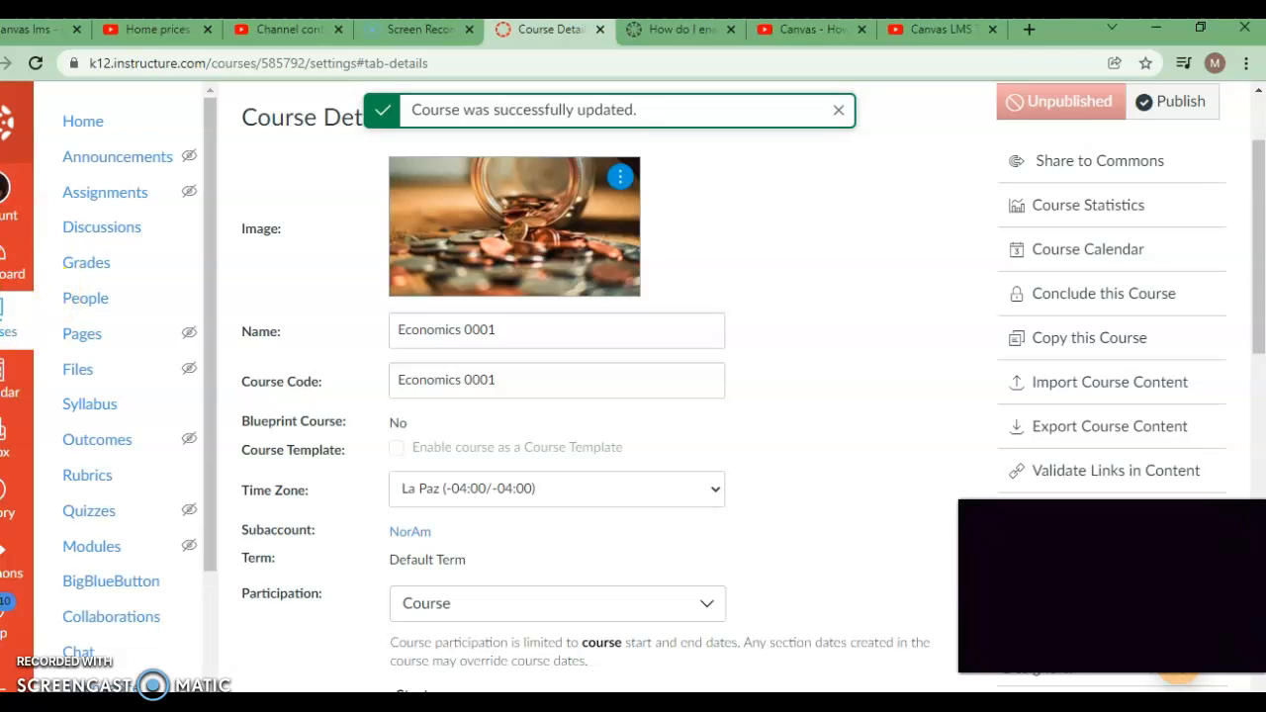
Step: Return to the dashboard and open the Economics 0001 course from the unpublished courses
click(13, 259)
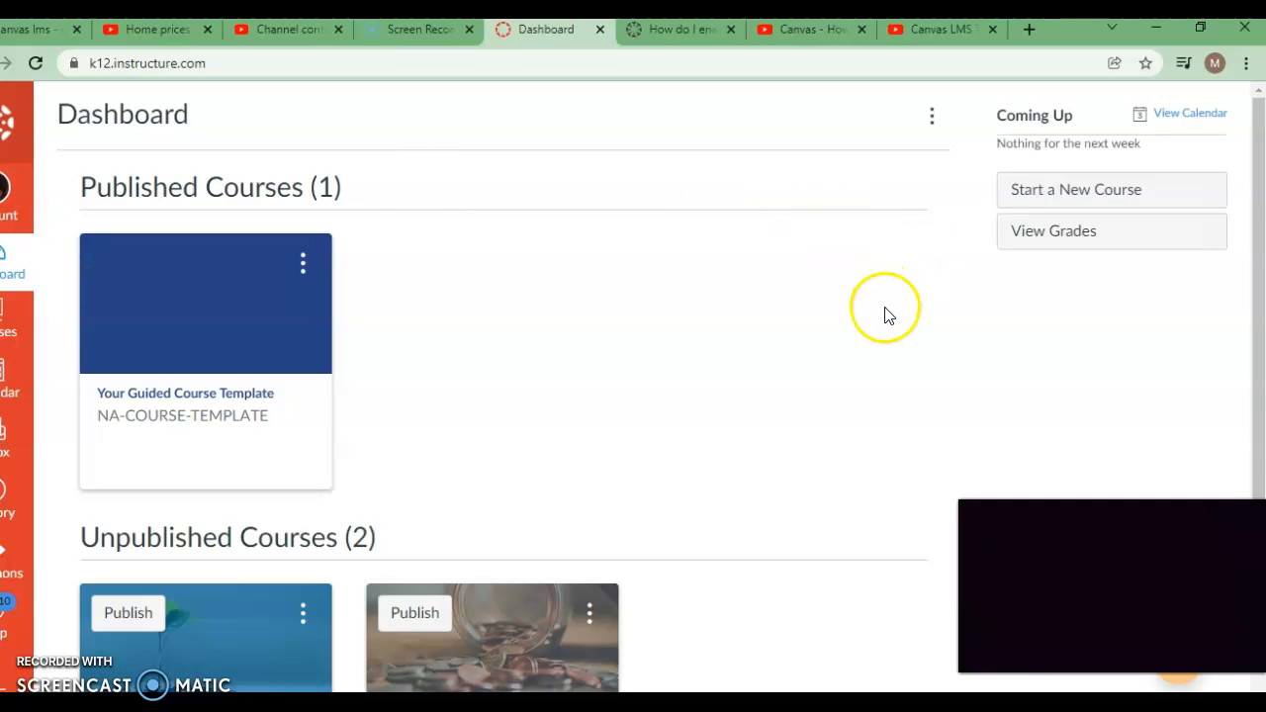
scroll(885, 312, down, 1)
scroll(885, 312, down, 3)
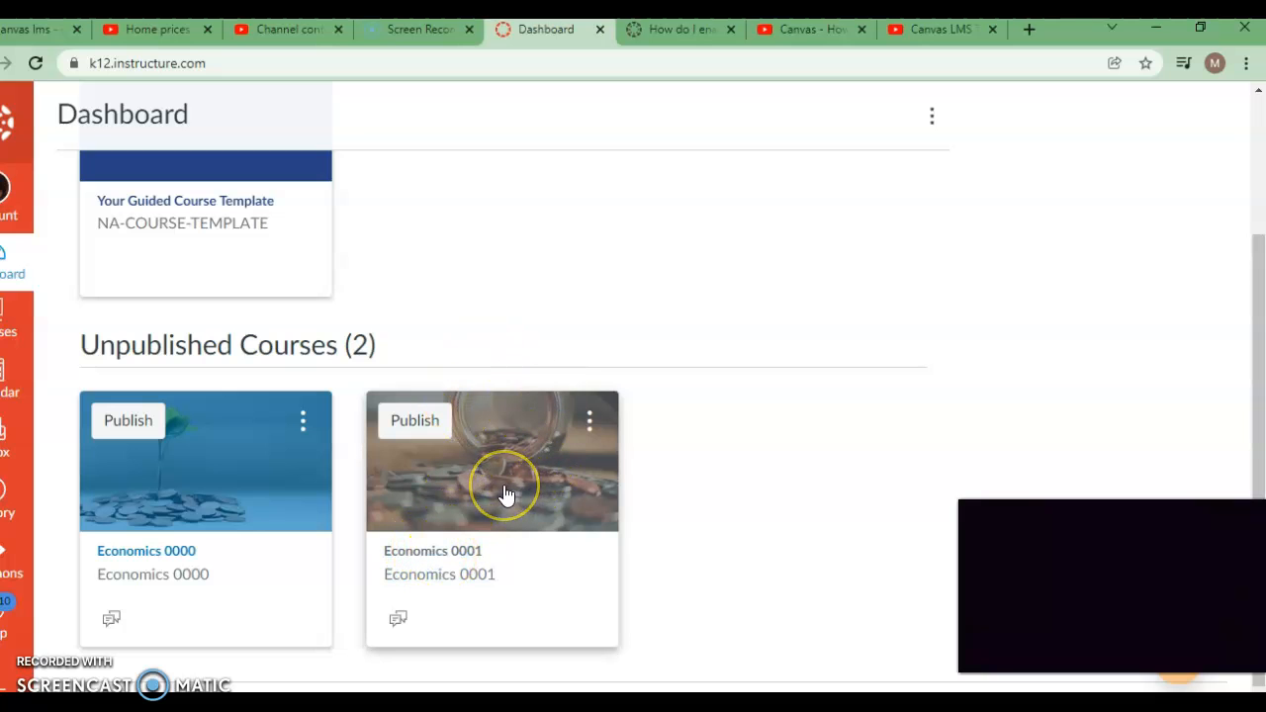
click(529, 460)
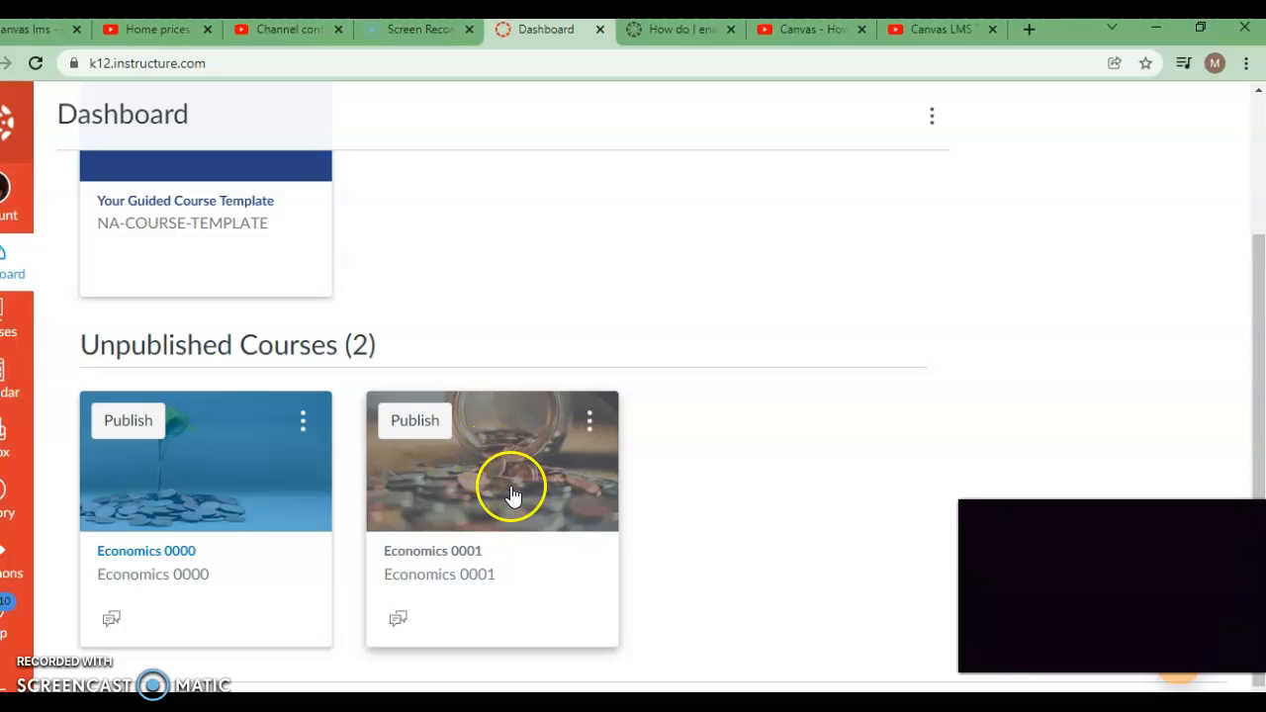